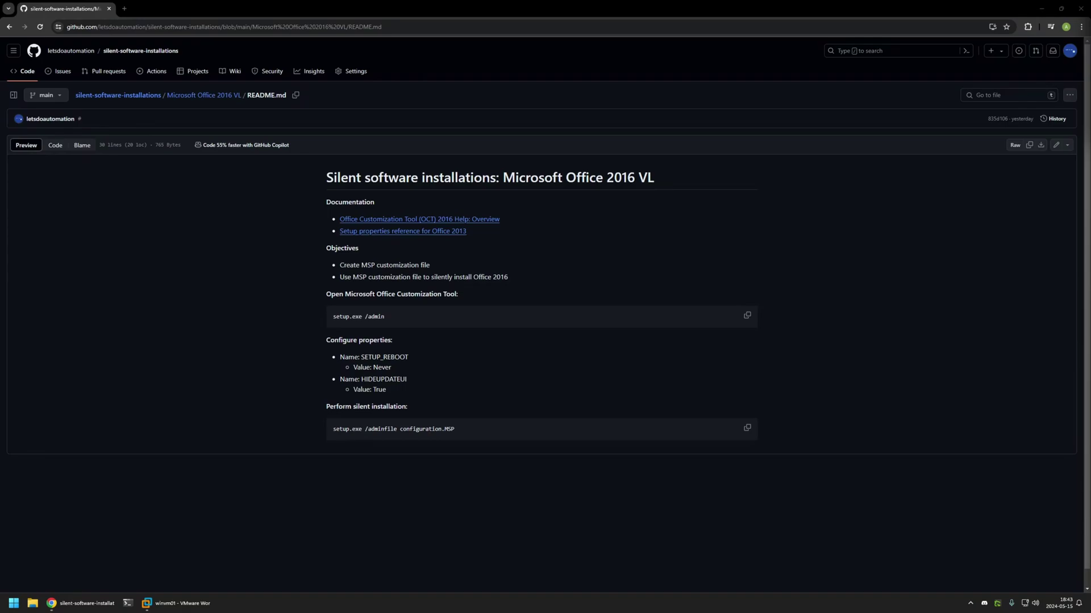
Step: Highlight the 'Create MSP customization file' objective text in the GitHub README, then clear the selection
drag(429, 266, 449, 278)
click(357, 265)
click(508, 276)
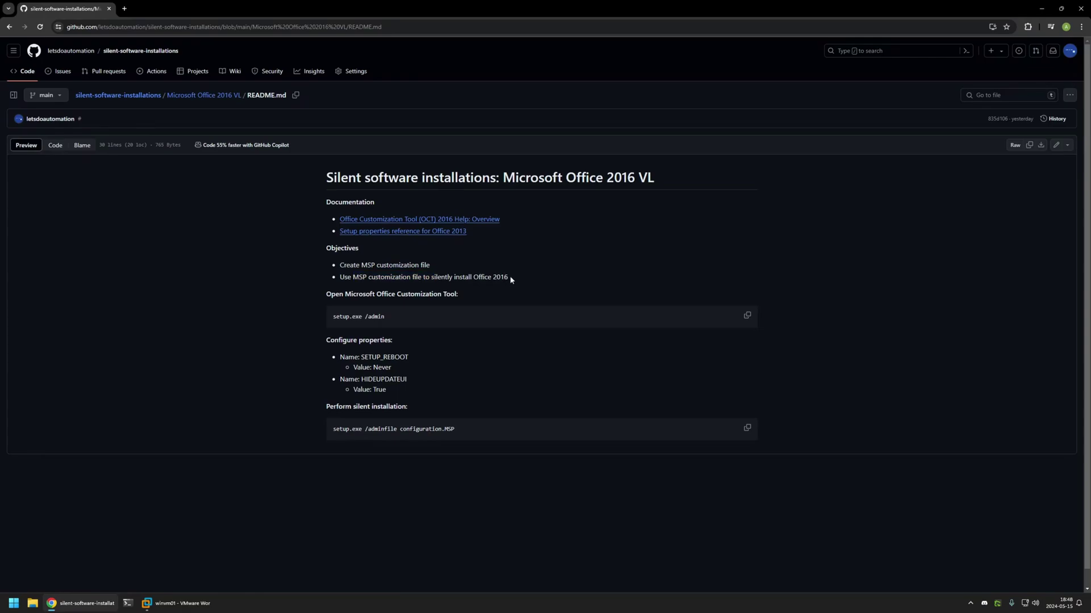
drag(377, 265, 429, 265)
click(513, 277)
Step: On the VM desktop, open the Office 2016 VL folder and select setup.exe
click(176, 602)
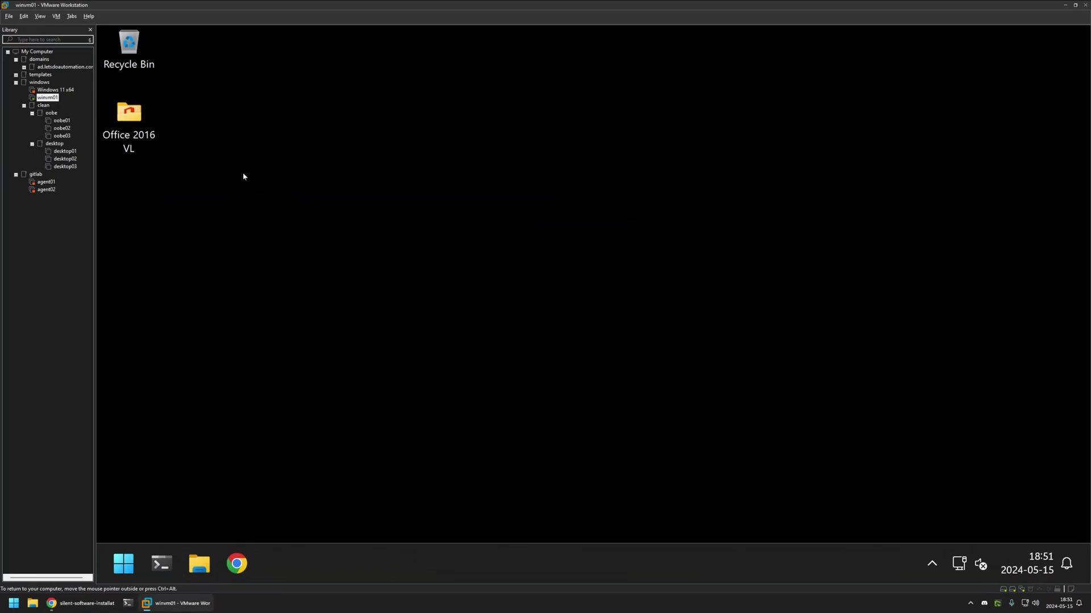
double_click(159, 137)
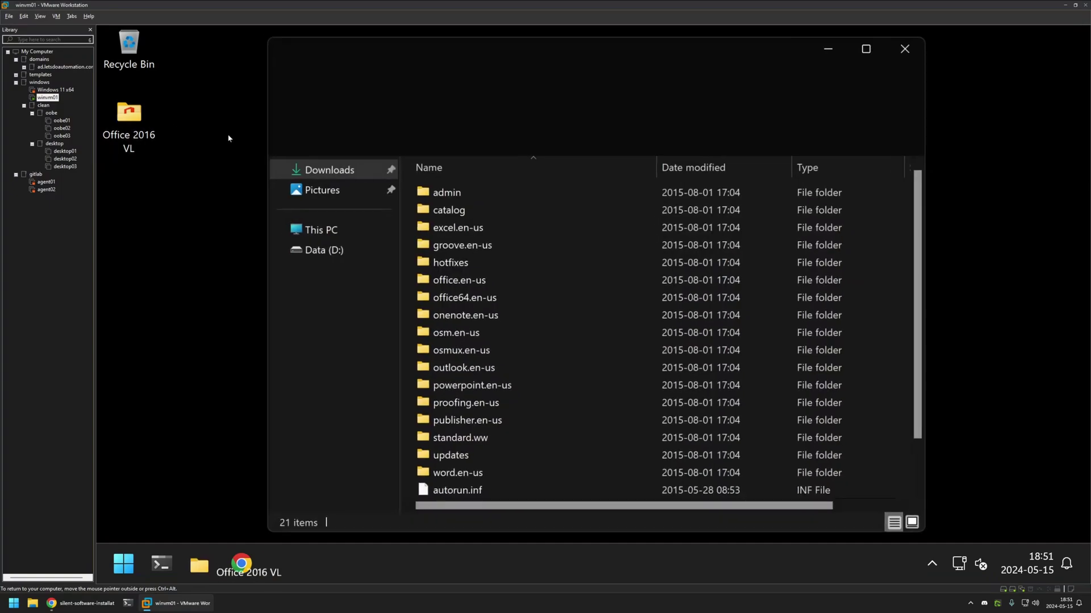
scroll(521, 224, down, 1)
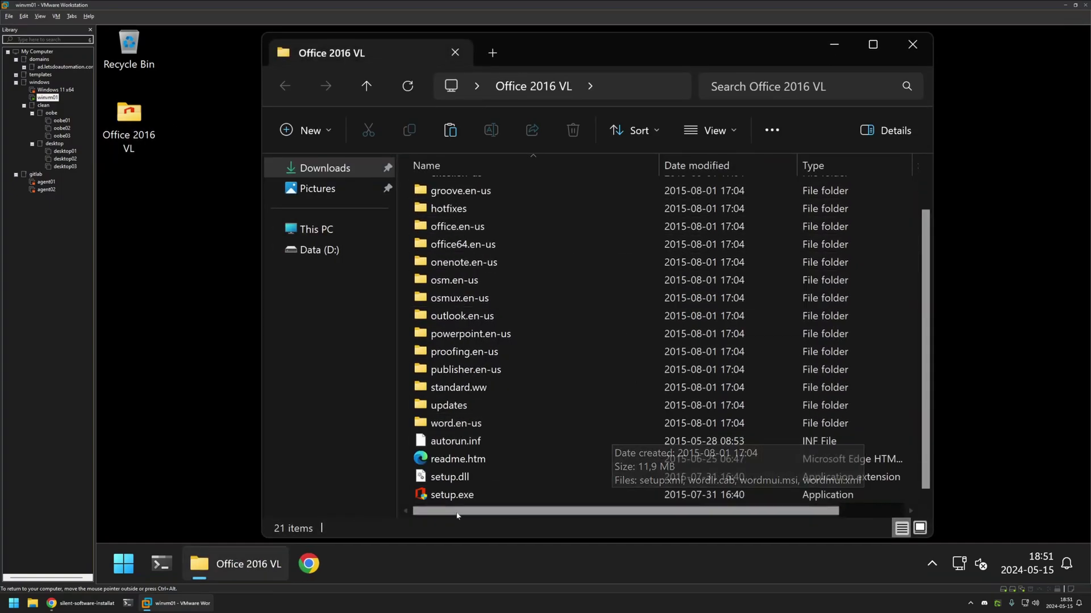
click(472, 477)
click(208, 350)
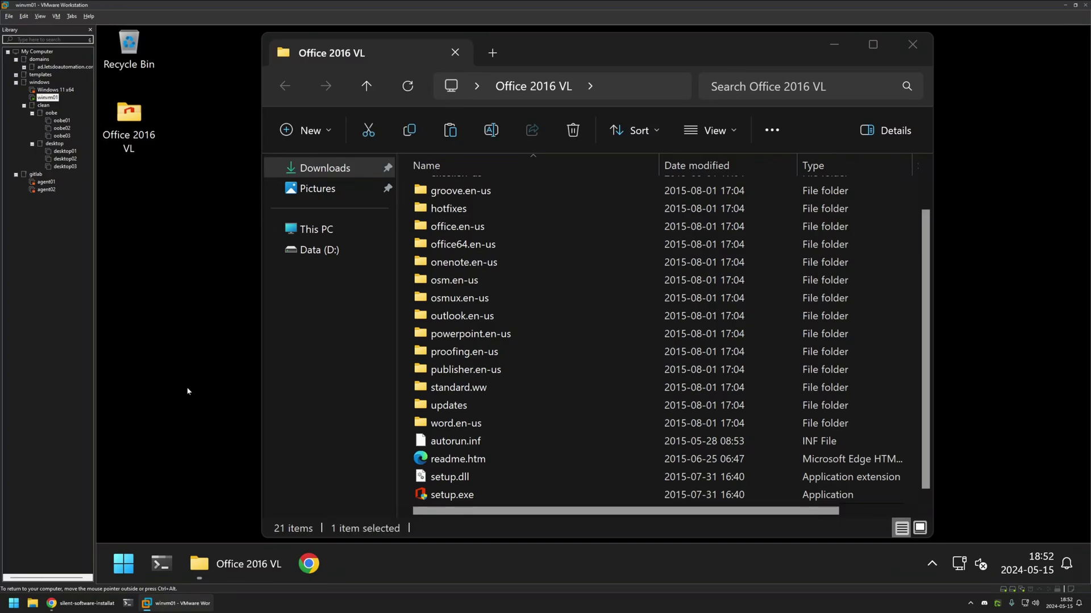
click(449, 495)
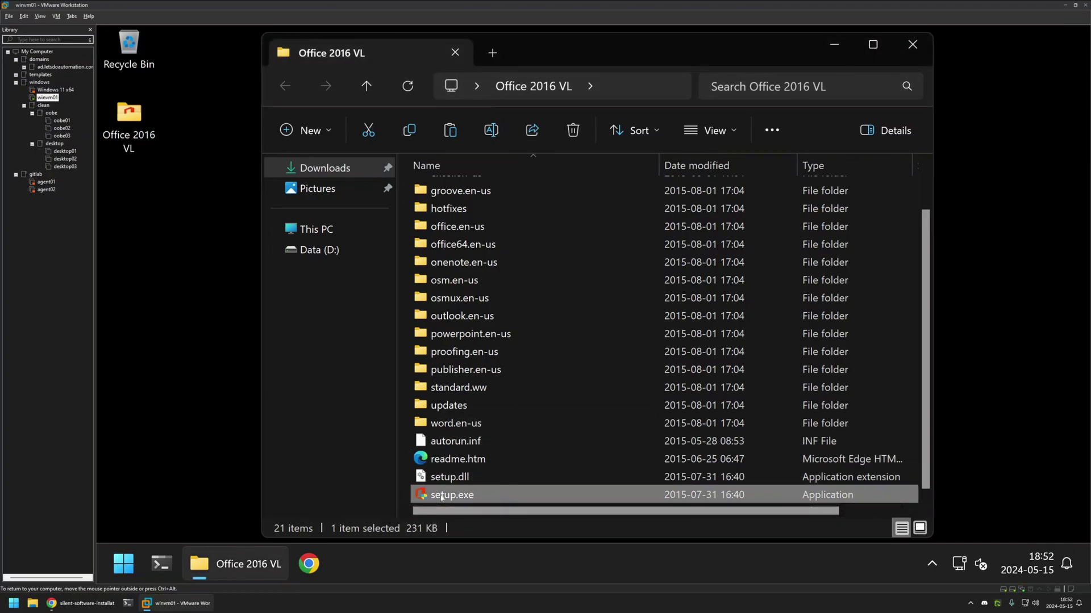
Step: Launch Command Prompt as administrator from a Start menu search for cmd
key(super)
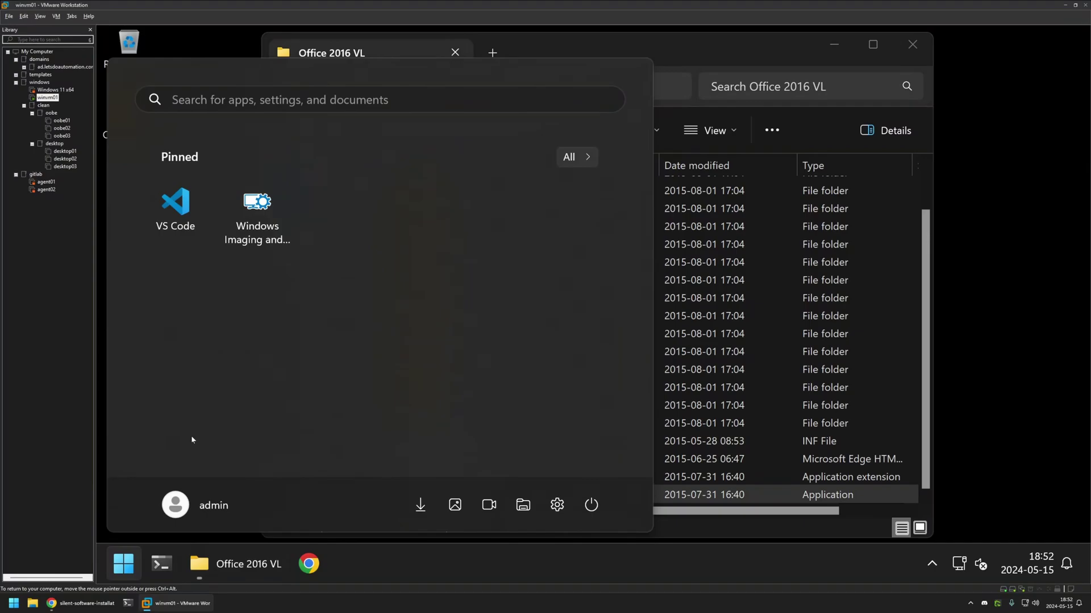
text(cmd)
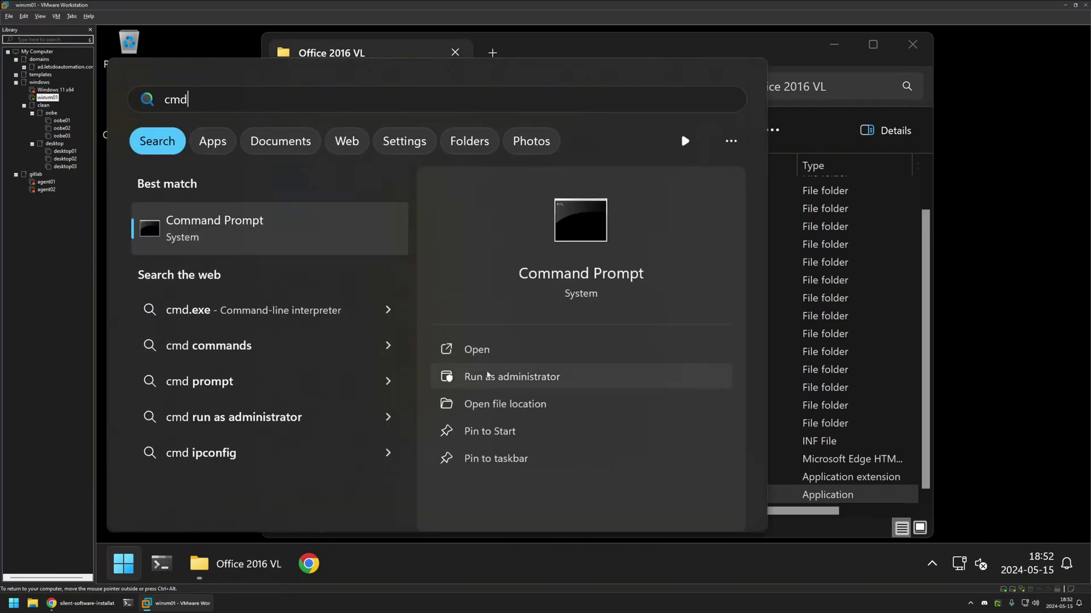
click(488, 375)
click(506, 427)
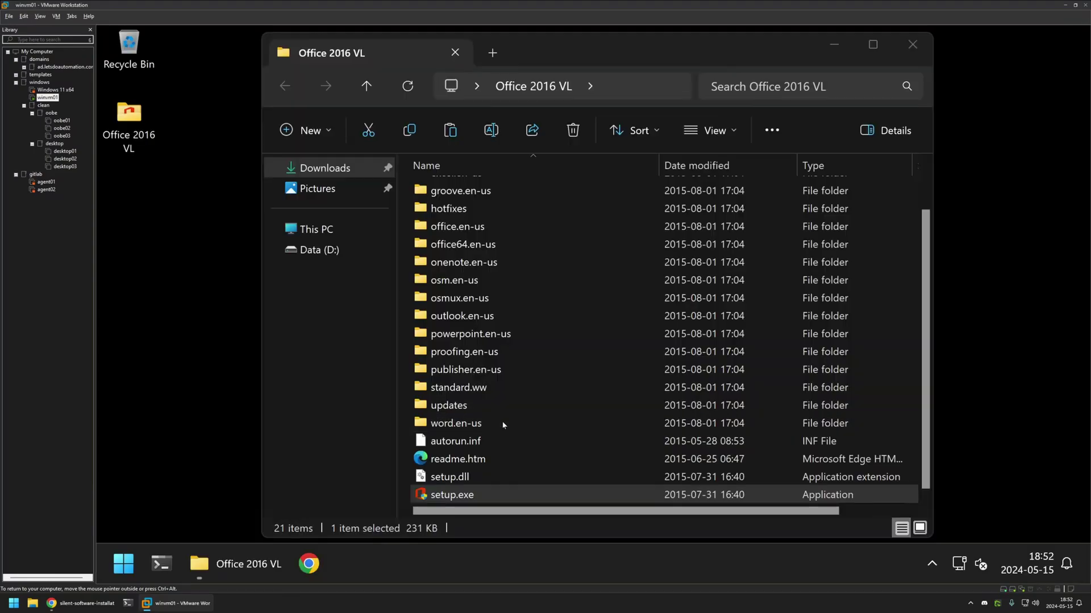
drag(320, 53, 804, 165)
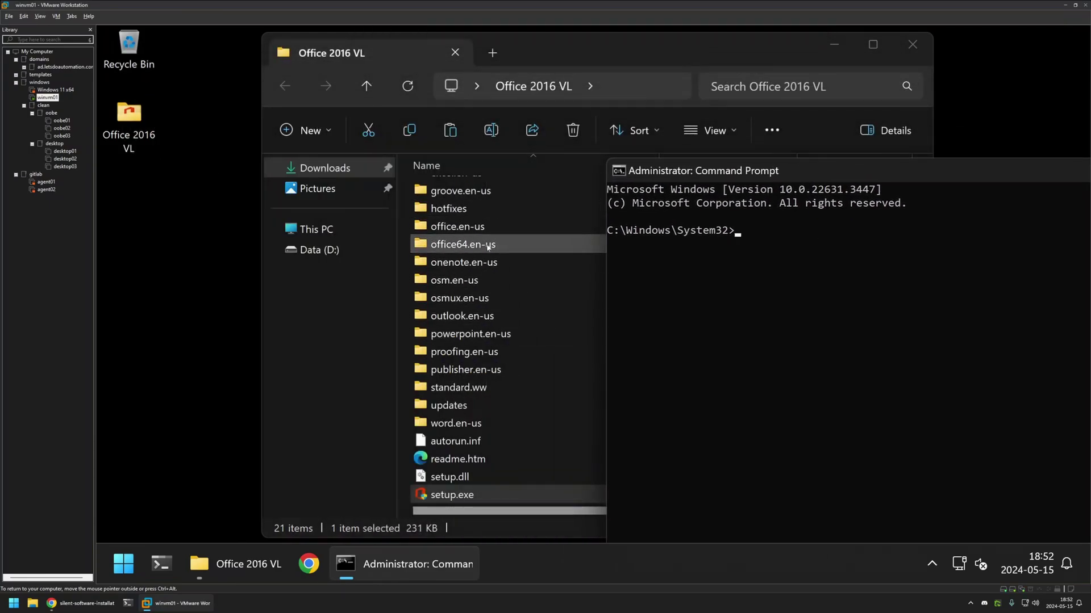
Step: Copy the Office 2016 VL folder path from Explorer and cd to it in the console
click(634, 87)
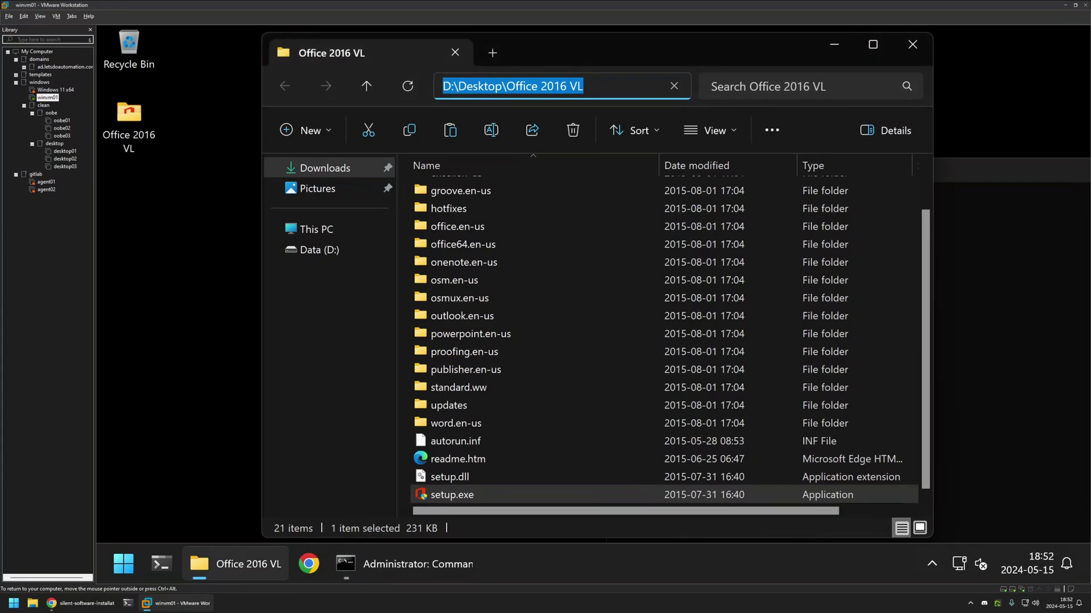
right_click(571, 96)
click(616, 137)
key(alt+Tab)
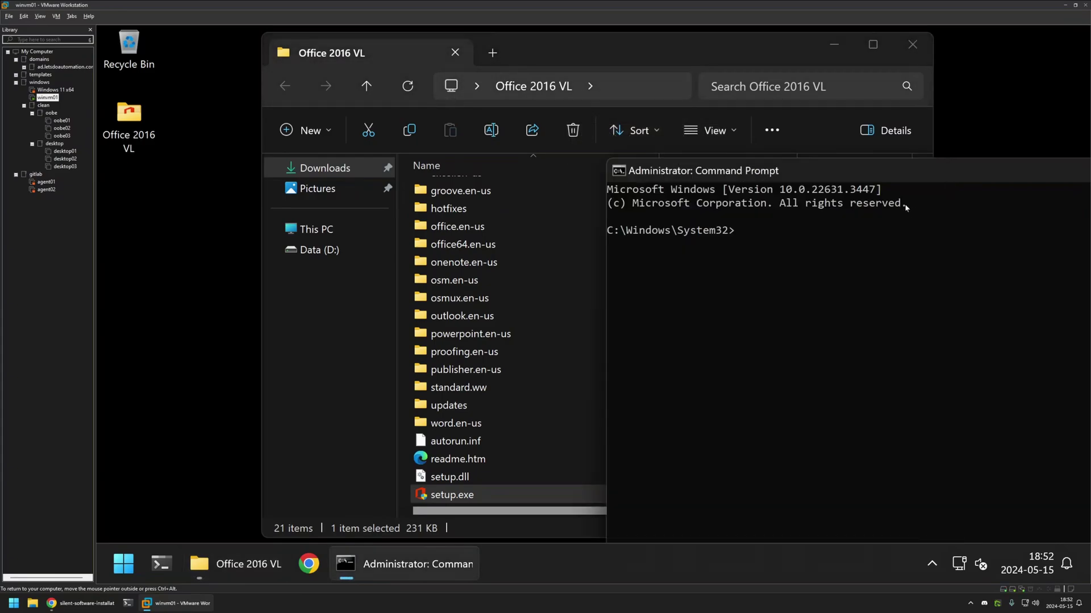
drag(823, 164, 745, 144)
text(cd)
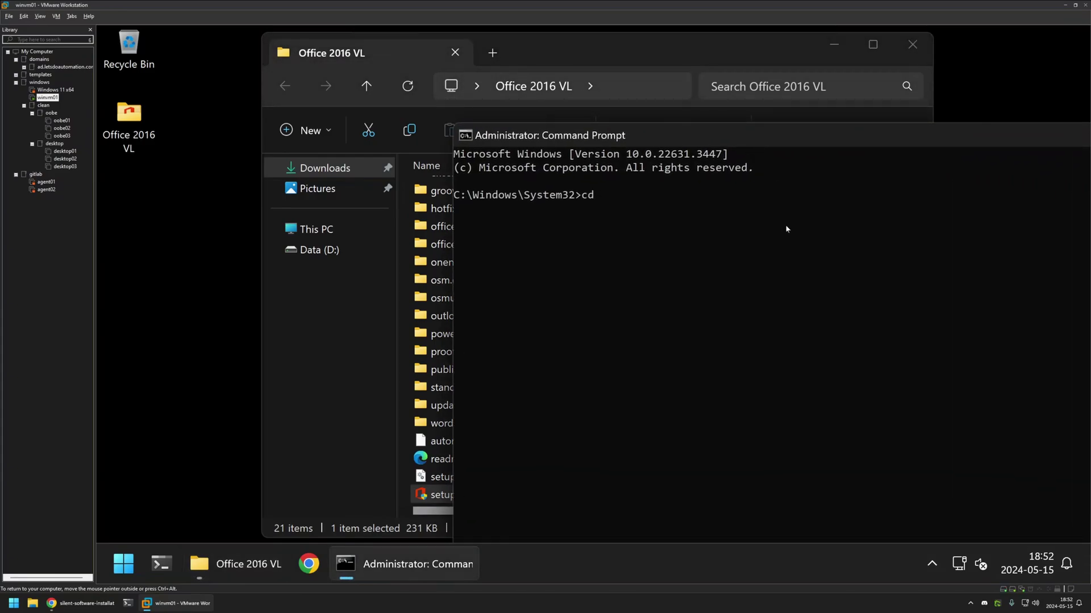
key(ctrl+v)
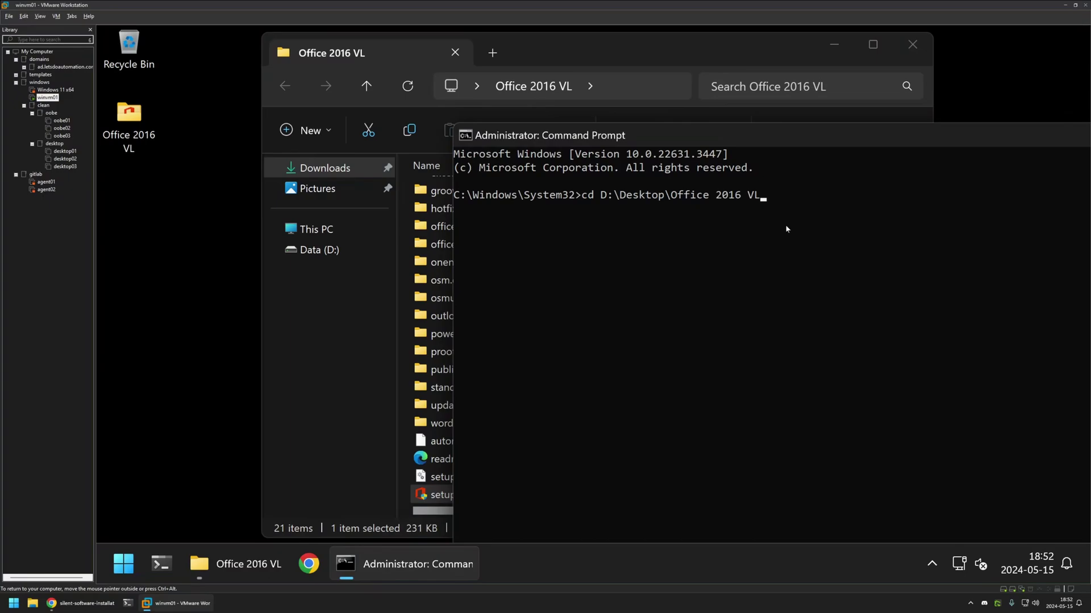
key(Return)
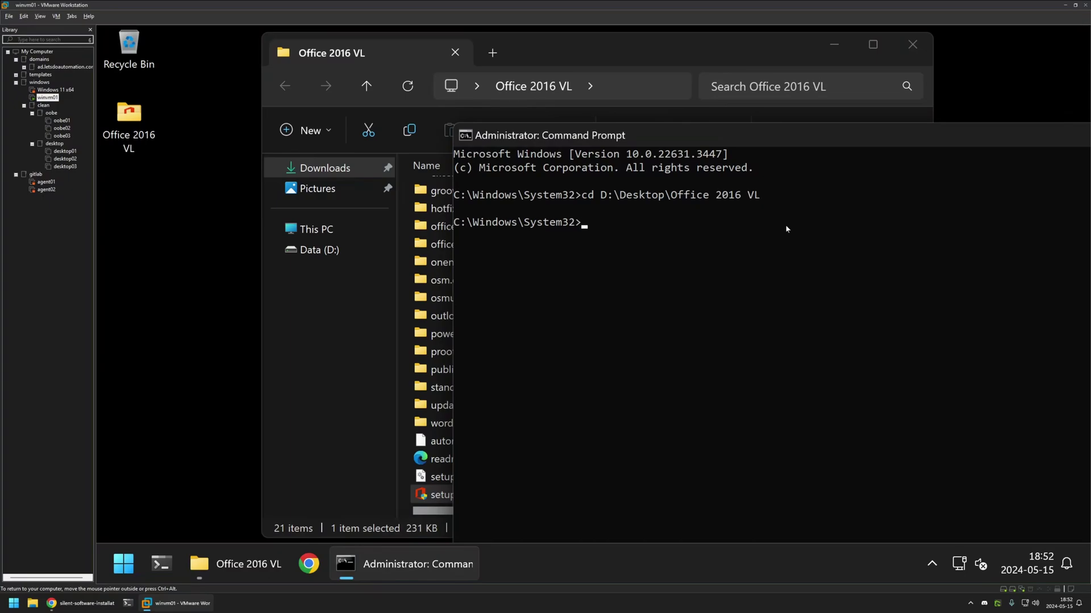
Step: Switch to drive D:, list the folder with dir, and run setup.exe /admin
text(D:)
key(Return)
text(dir)
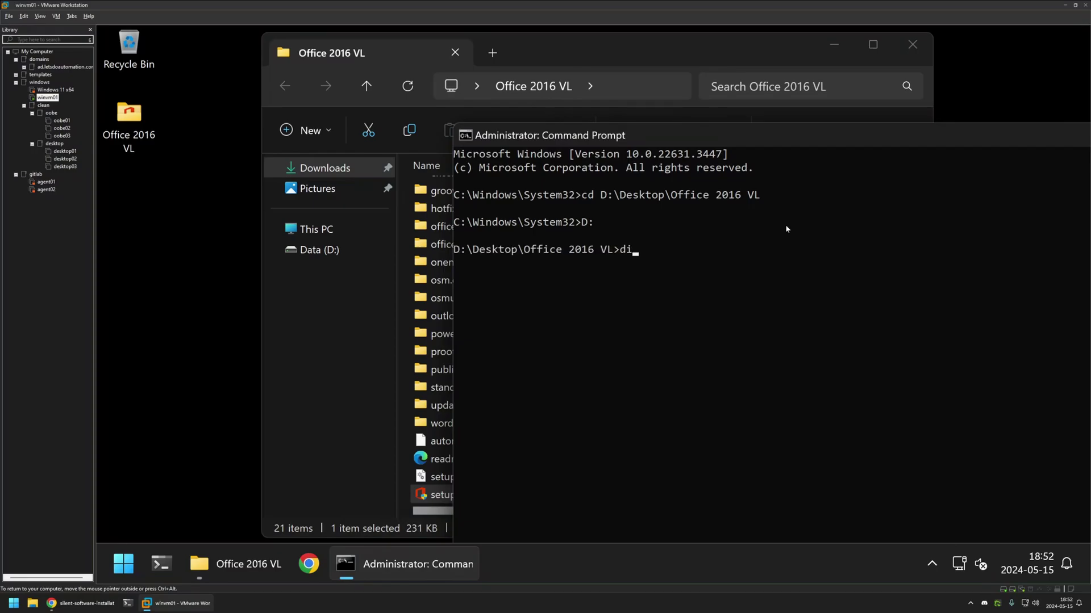
key(Return)
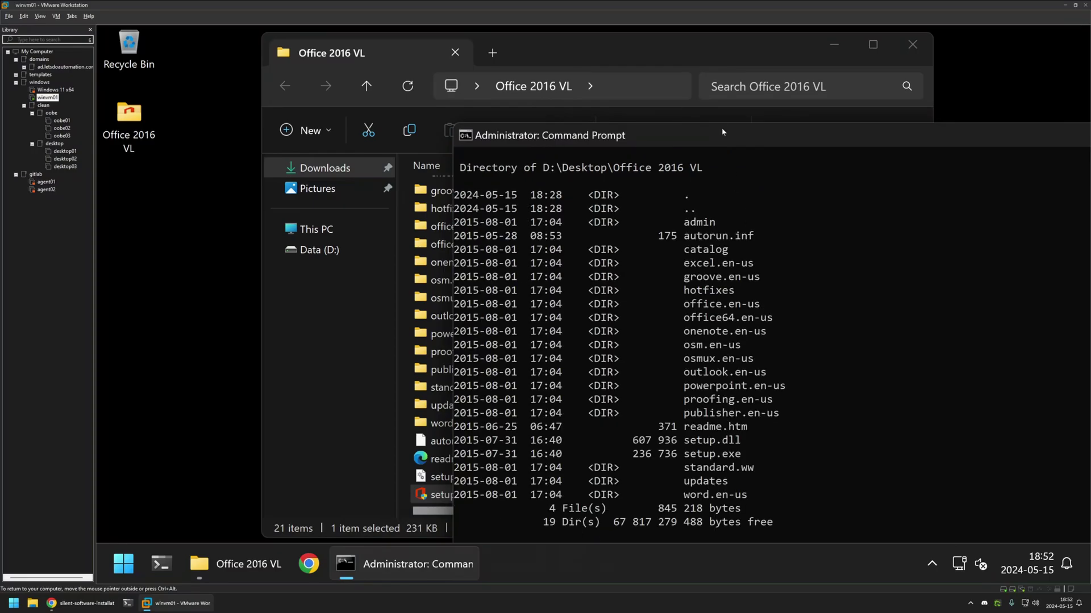
drag(722, 132, 716, 74)
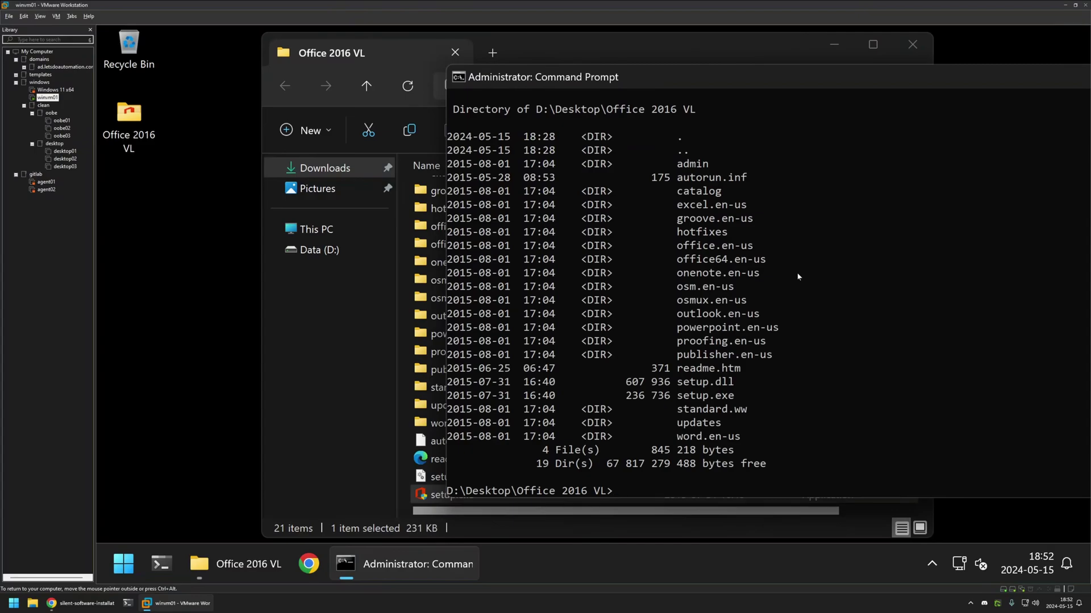
text(setup.exe /admin)
key(Return)
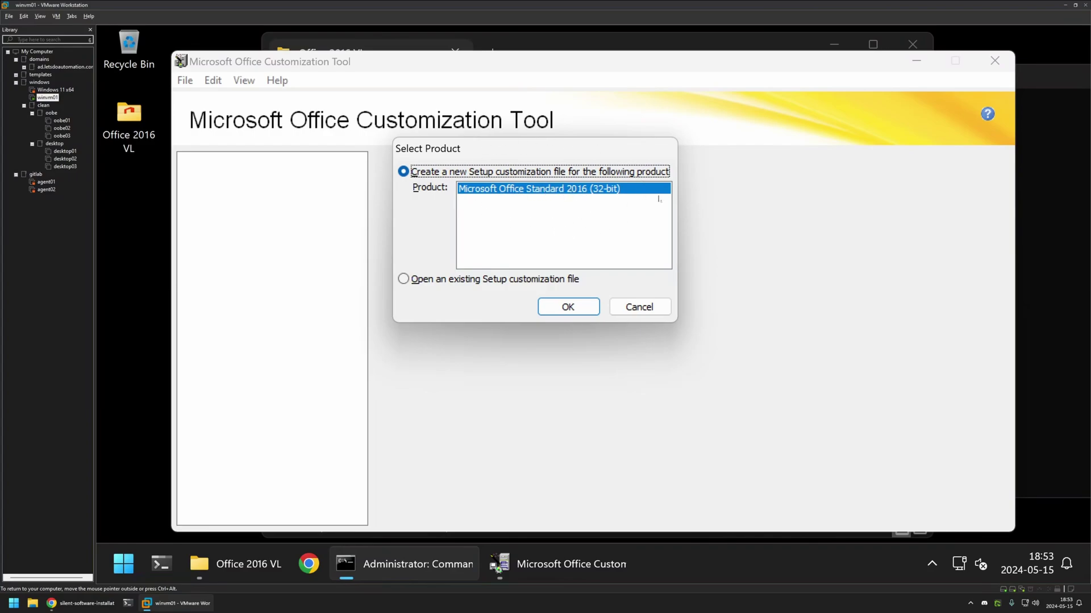
Step: Choose Microsoft Office Standard 2016 (32-bit) and confirm Keep Current Settings for default file types
click(564, 304)
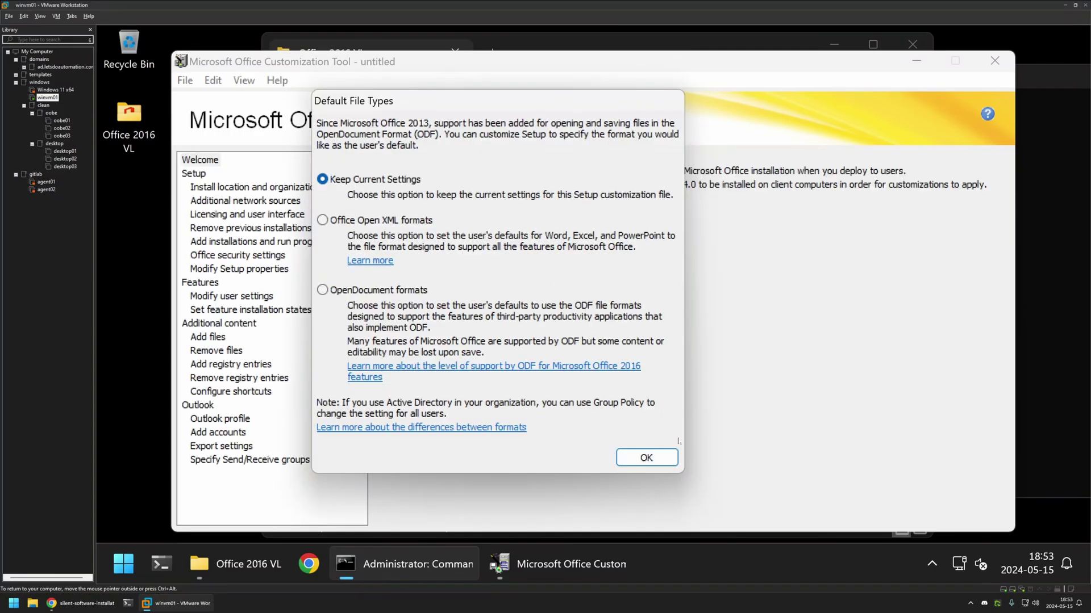
click(646, 457)
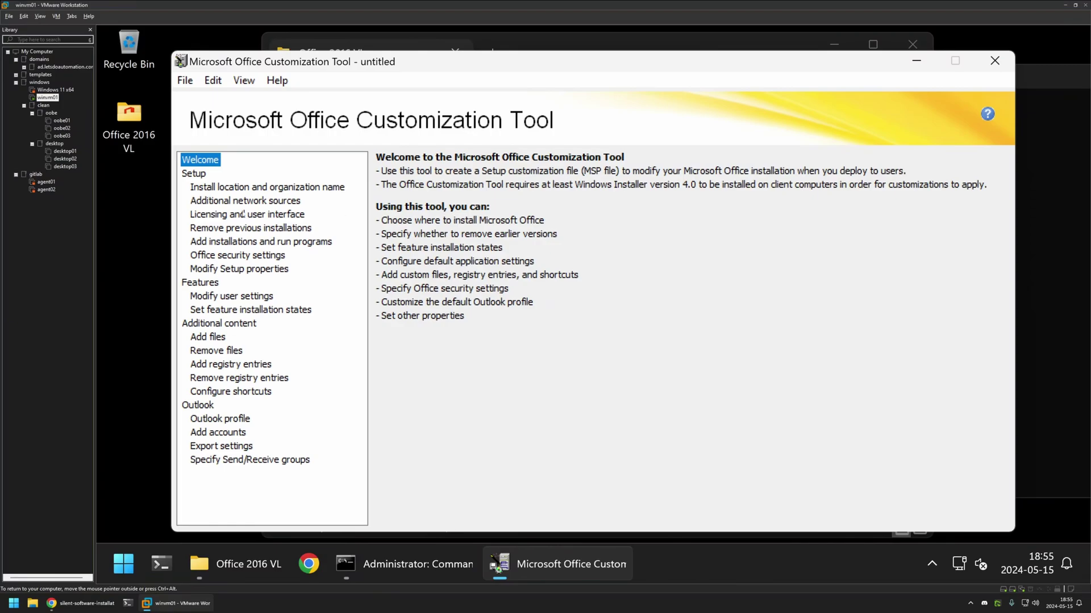
Step: In Licensing and user interface, accept the license agreement and set display level to None
click(237, 216)
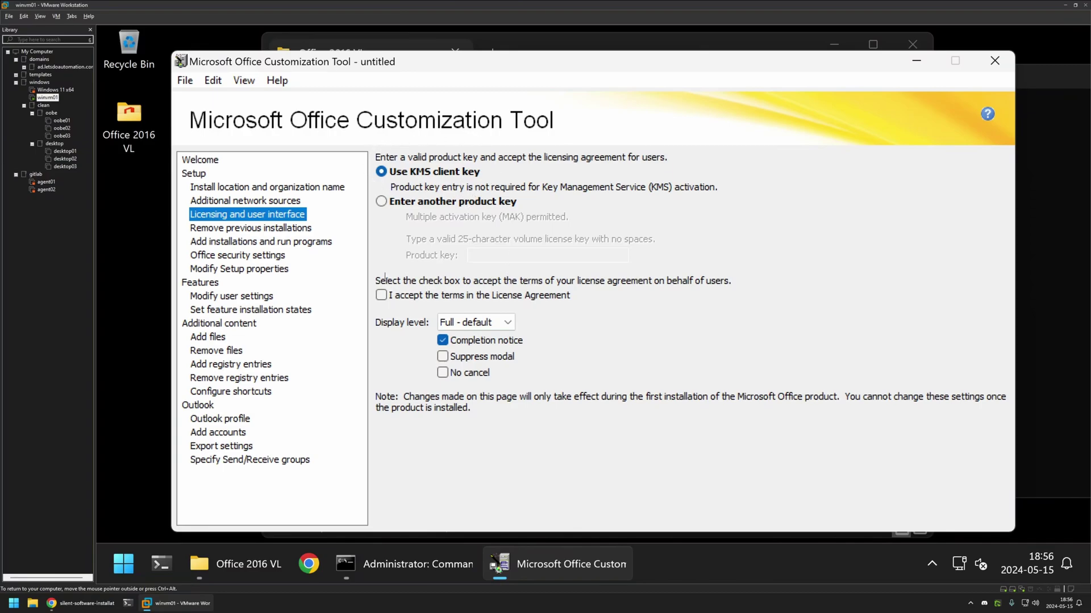
click(380, 295)
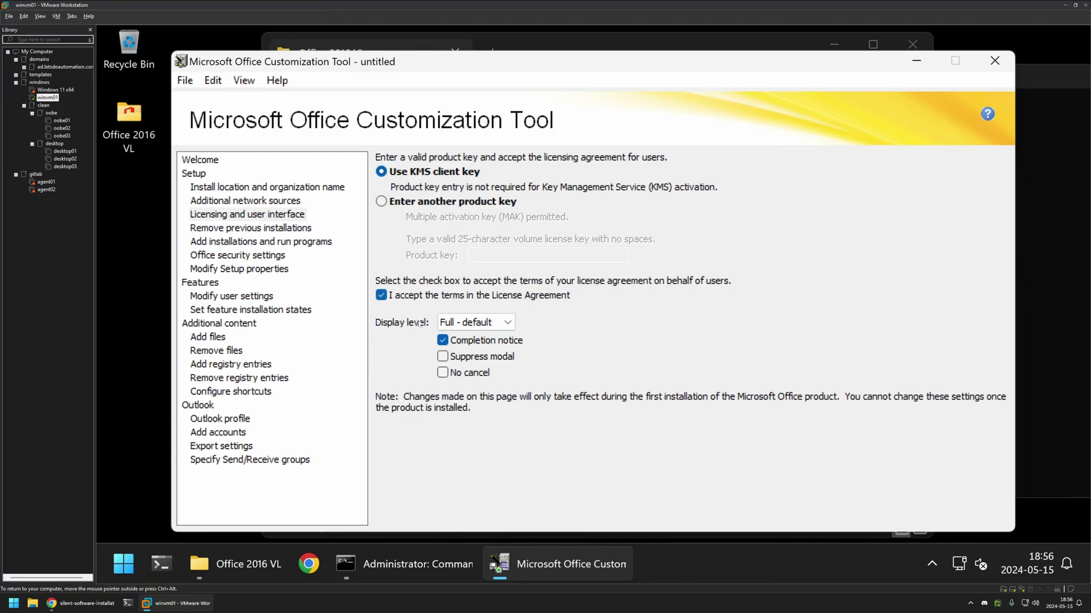
click(468, 323)
click(470, 341)
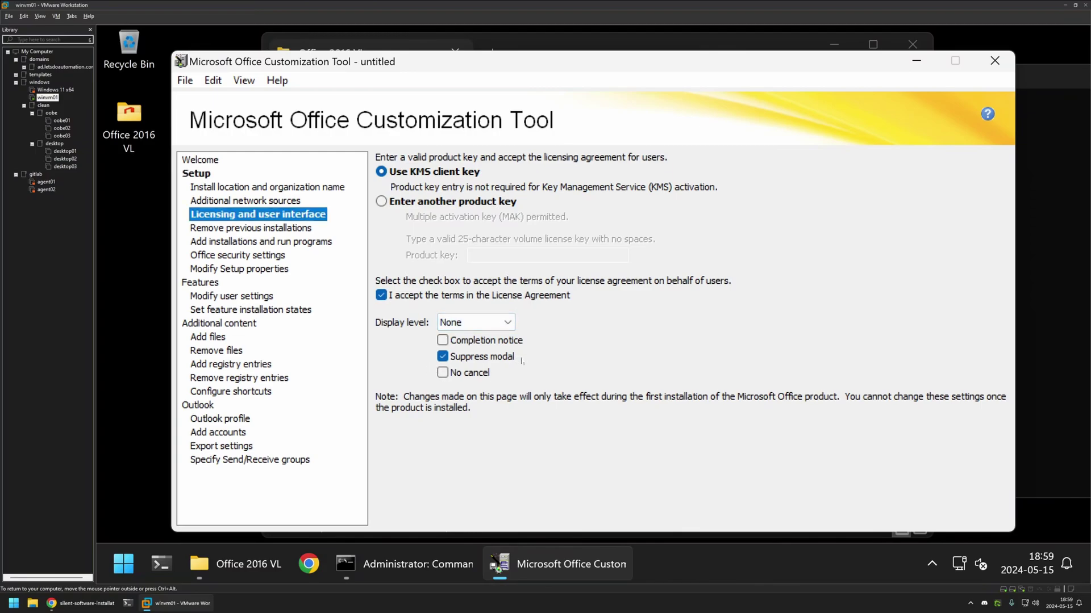
Step: Open the Setup properties page, then check the README's SETUP_REBOOT and HIDEUPDATEUI values
click(263, 270)
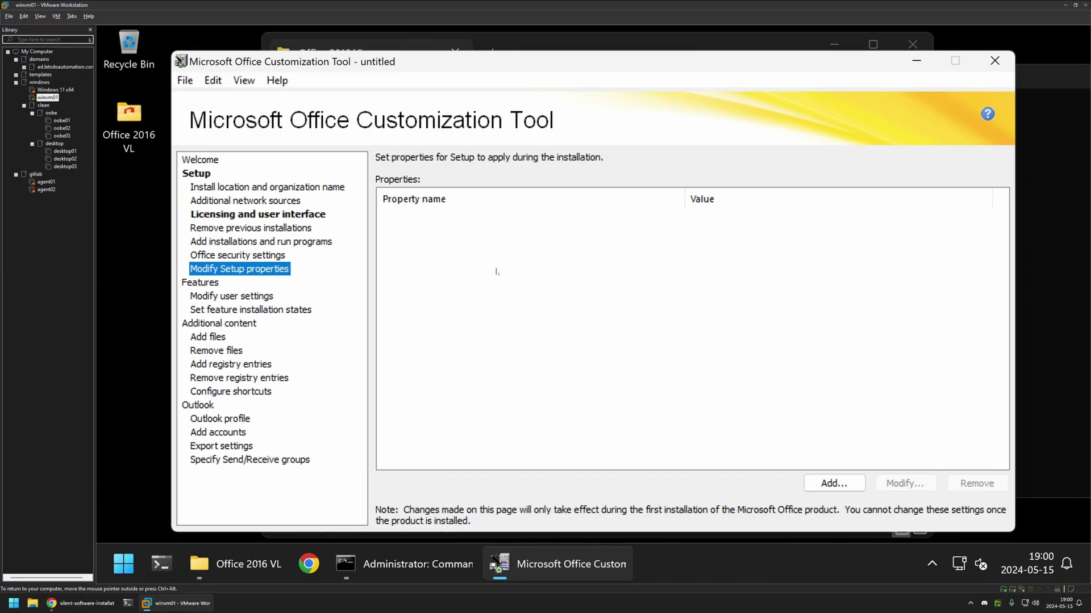
click(85, 604)
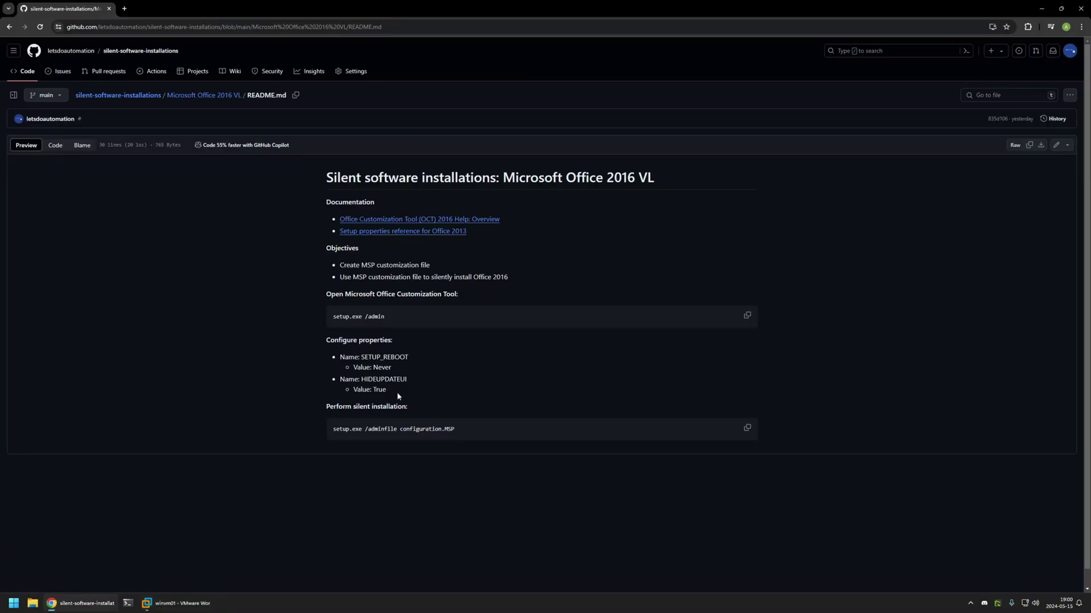
drag(406, 406, 332, 358)
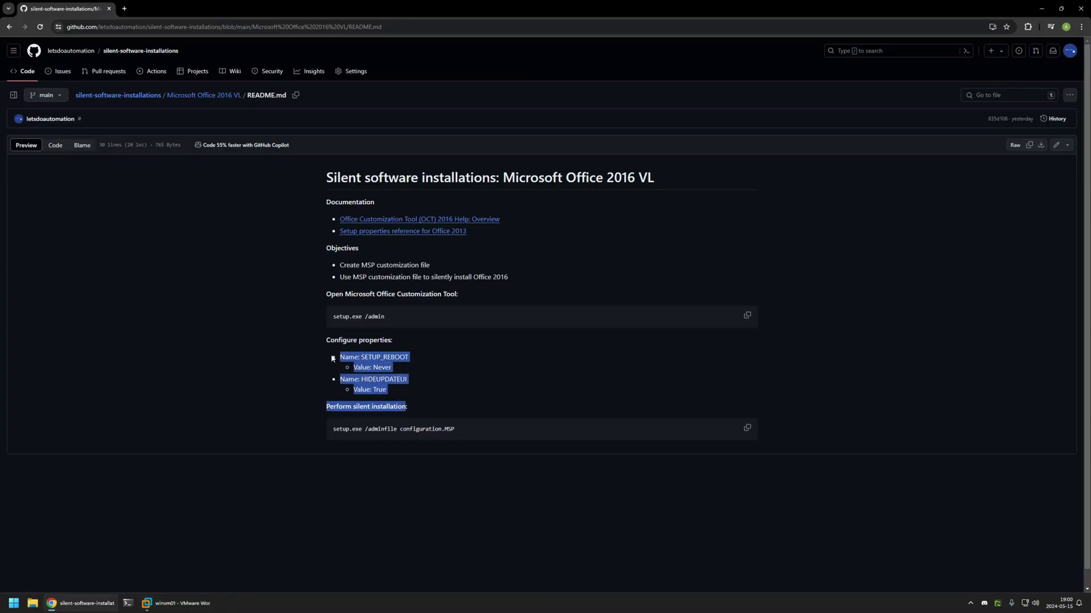
click(420, 383)
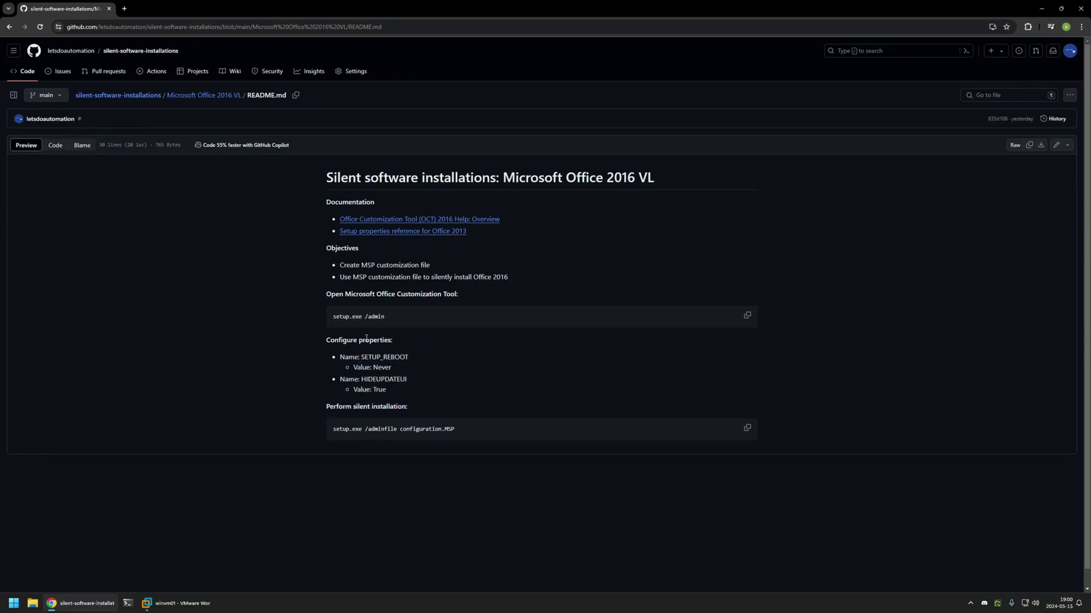
Step: Open the Office 2013 Setup properties reference and scroll to Available properties
ctrl+click(437, 234)
key(ctrl+Tab)
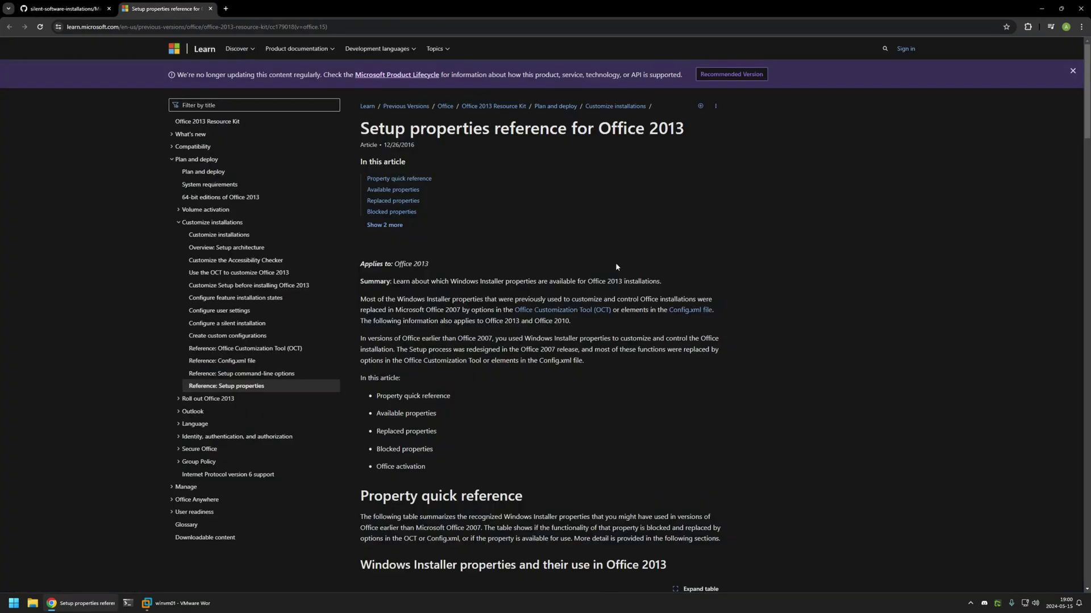
scroll(428, 251, down, 8)
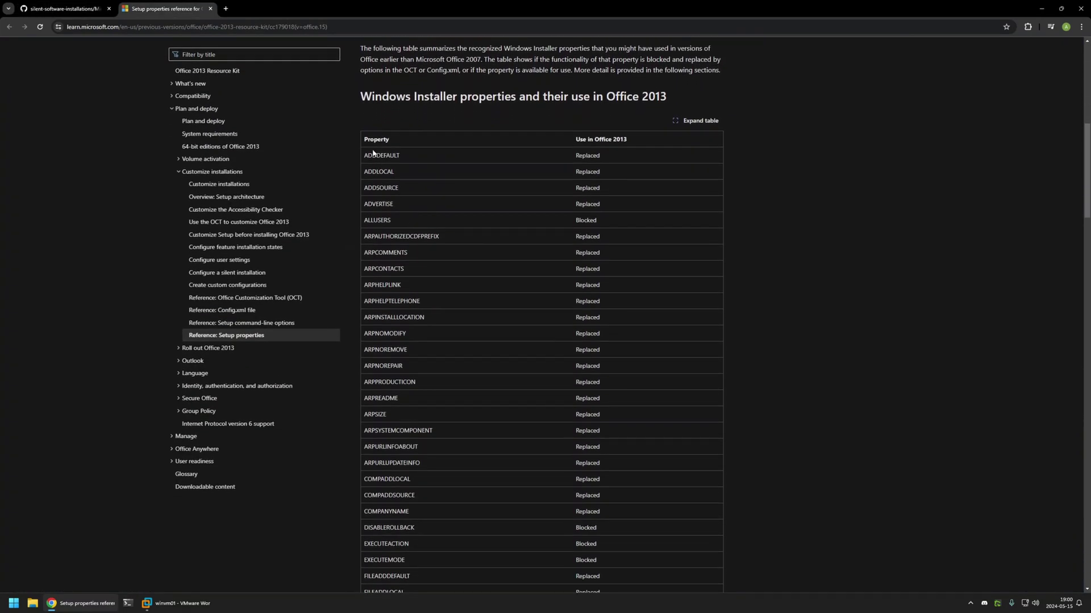
drag(366, 154, 459, 253)
scroll(389, 186, down, 10)
scroll(389, 187, down, 3)
drag(377, 290, 589, 466)
click(503, 342)
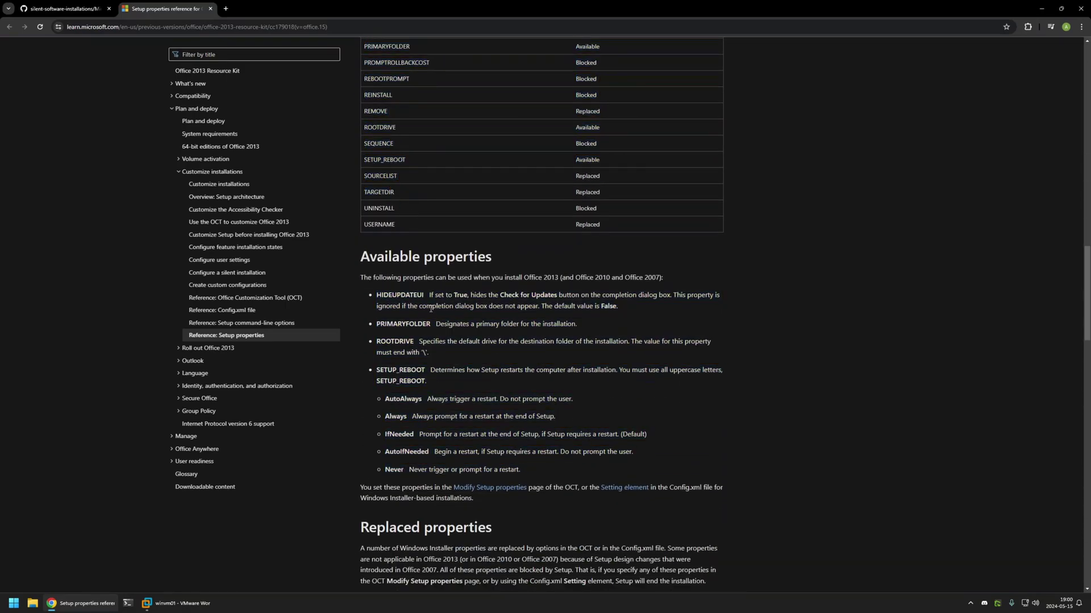
Step: Pick out HIDEUPDATEUI, SETUP_REBOOT and its Never value in the reference
double_click(384, 295)
double_click(421, 370)
drag(377, 371, 423, 372)
double_click(392, 469)
drag(380, 295, 428, 296)
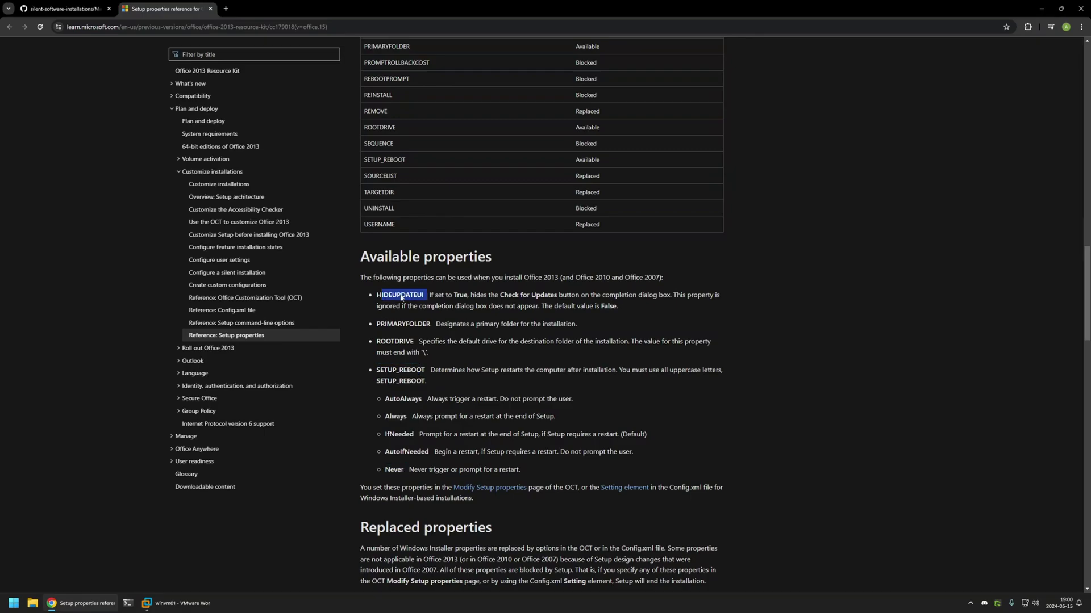
Step: Copy SETUP_REBOOT from the README and paste it as a new setup property name
click(68, 7)
mouse_move(411, 355)
mouse_down()
mouse_move(341, 357)
mouse_move(408, 357)
mouse_up()
key(ctrl+c)
right_click(398, 357)
click(411, 367)
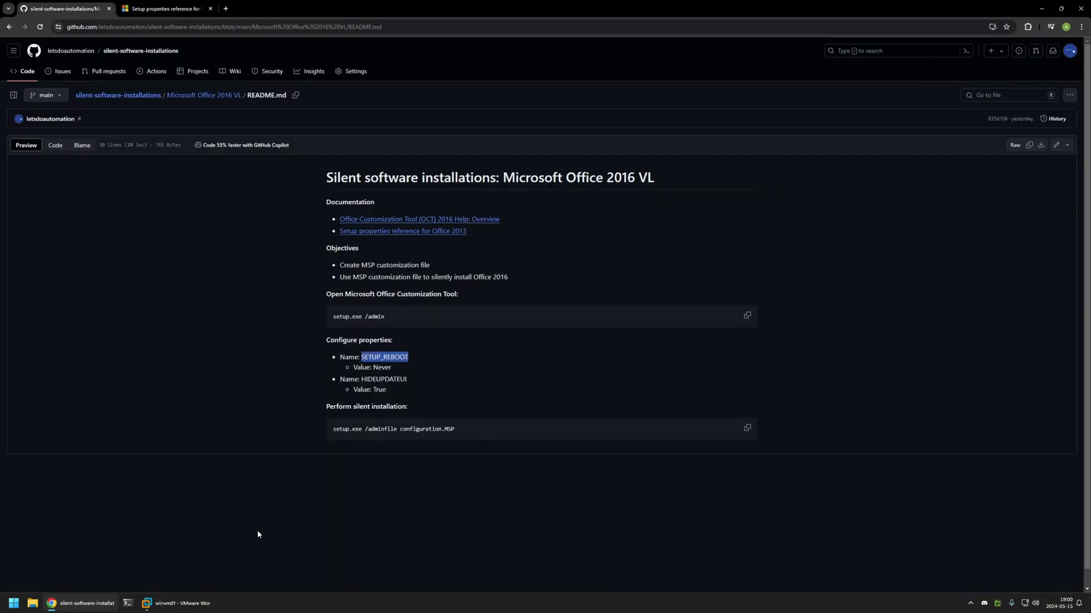
click(178, 603)
click(628, 295)
click(840, 484)
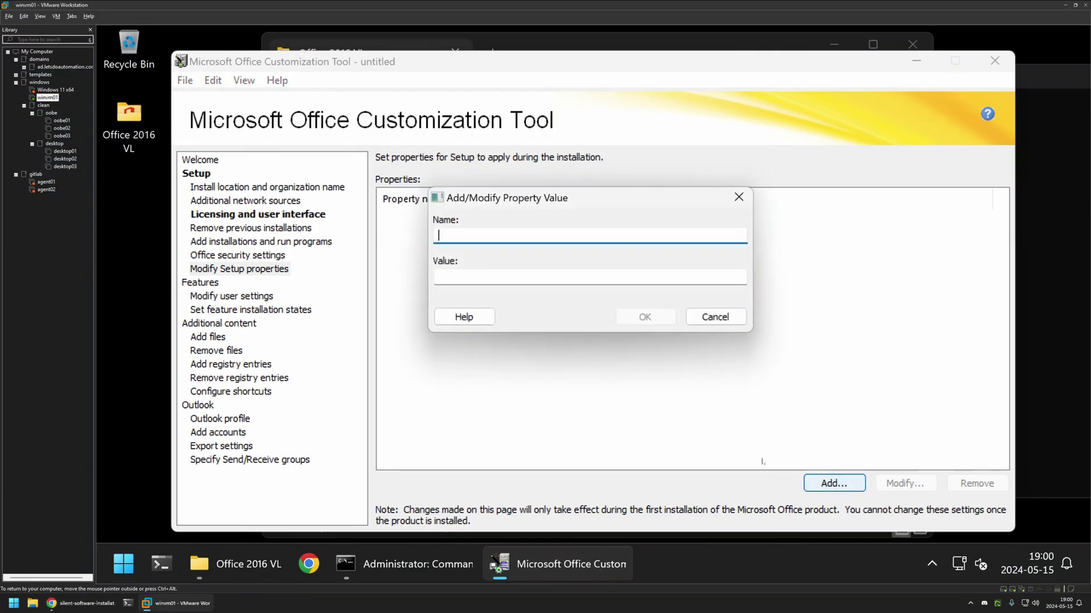
key(ctrl+v)
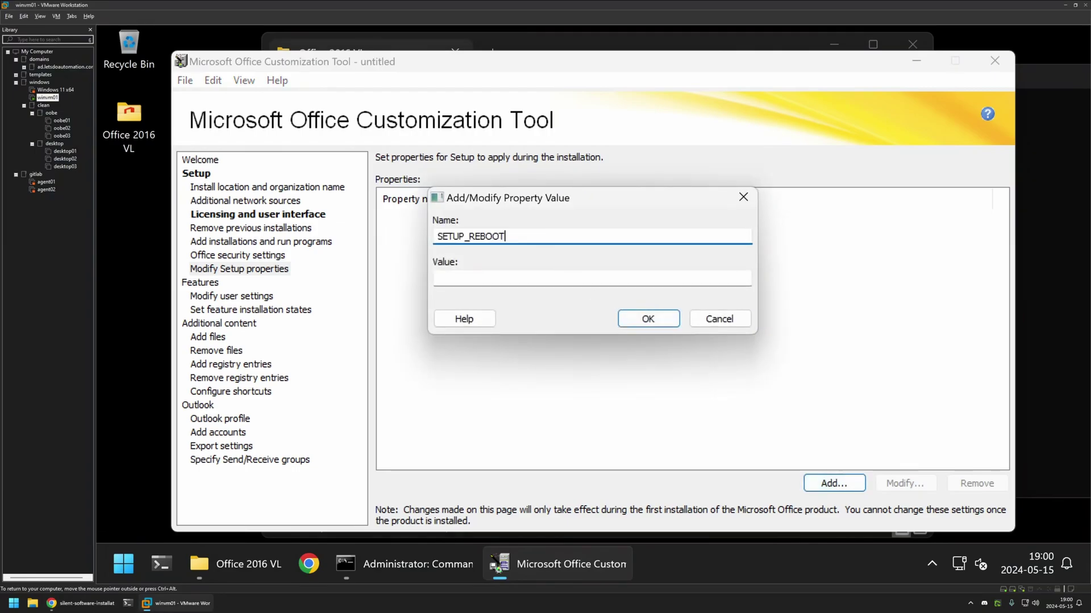
key(ctrl+a)
Step: Copy Never from the README into the Value field and confirm the SETUP_REBOOT property
key(alt+Tab)
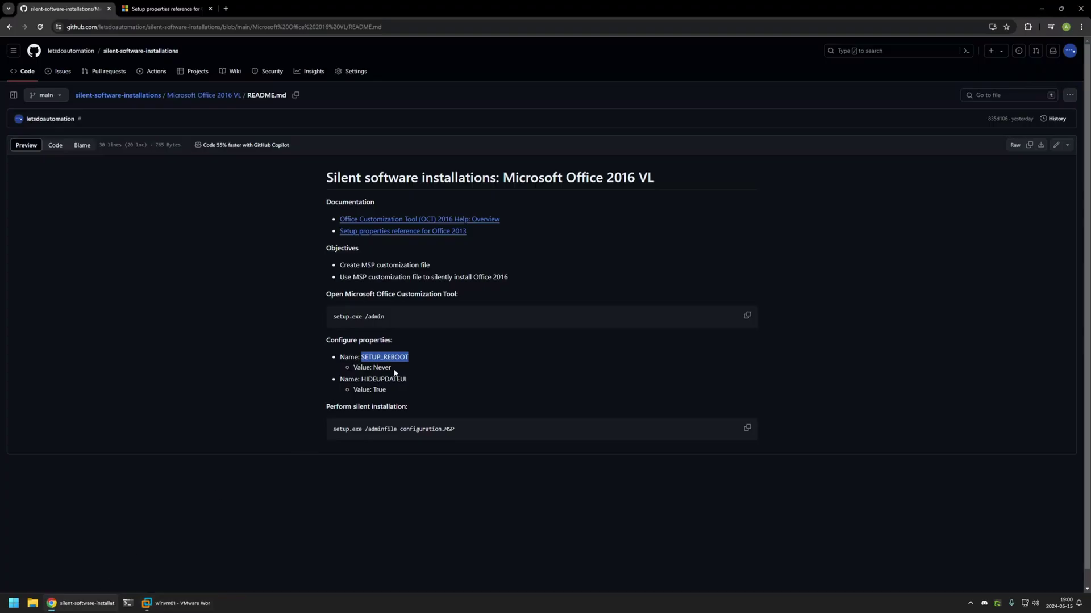
double_click(382, 367)
right_click(386, 369)
click(401, 380)
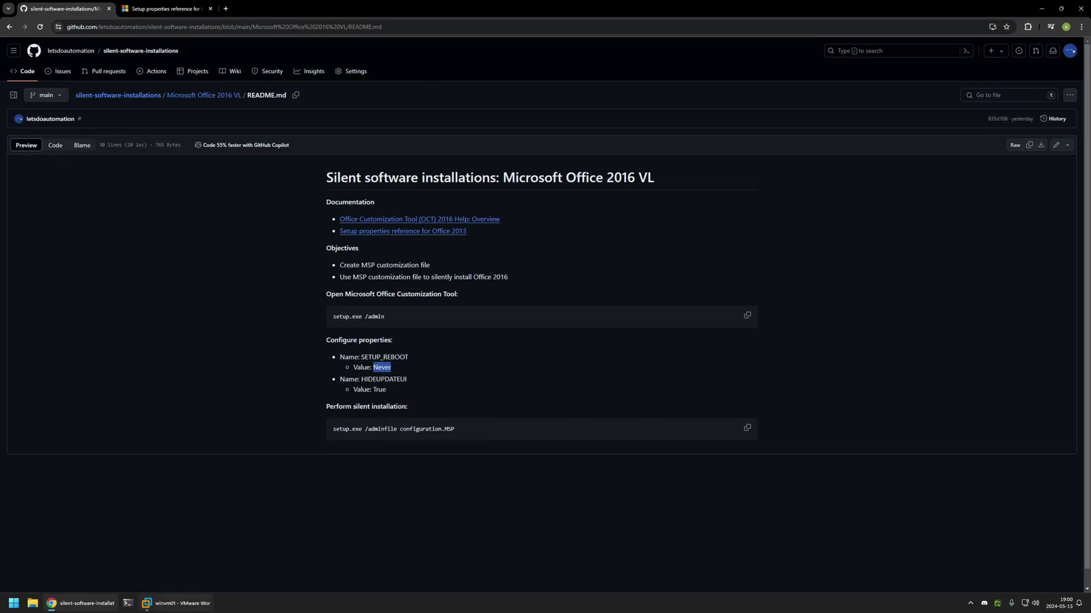
click(173, 603)
key(Tab)
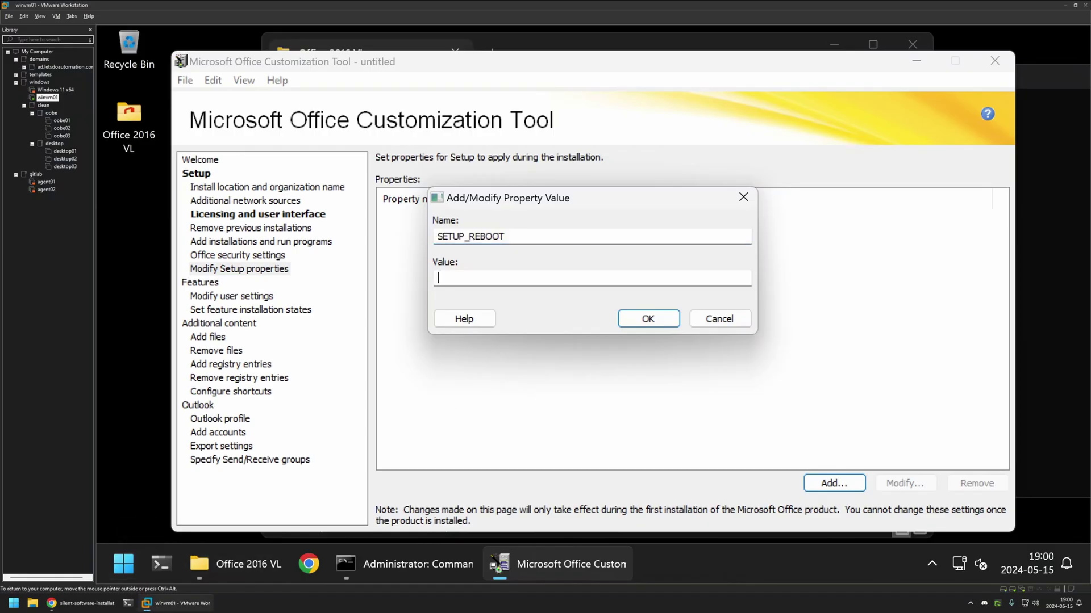
key(ctrl+v)
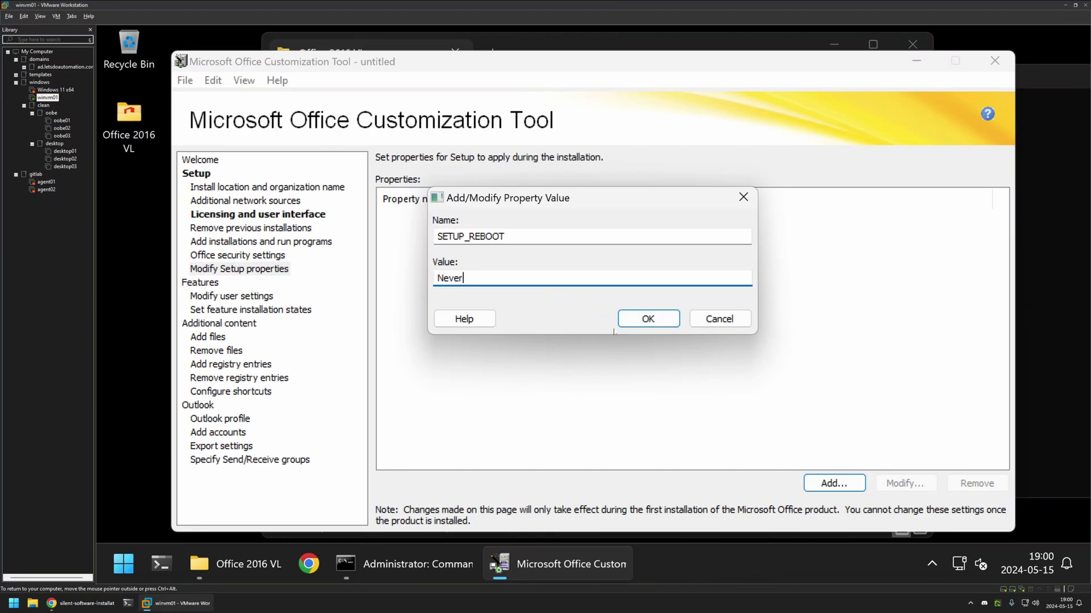
click(630, 320)
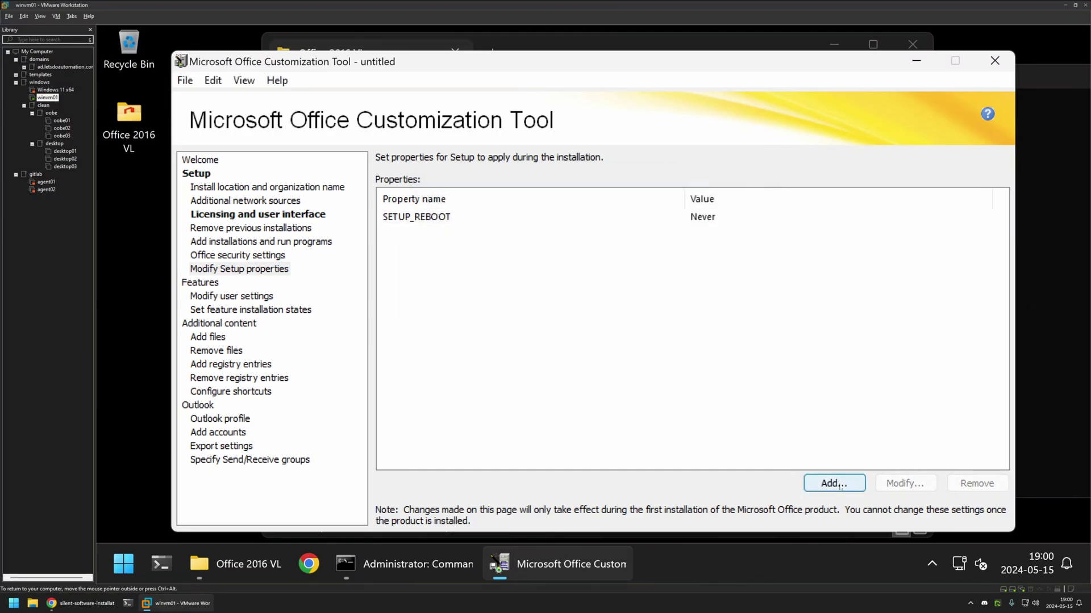
Step: Add a second setup property, pasting HIDEUPDATEUI copied from the README as its name
click(834, 483)
key(alt+Tab)
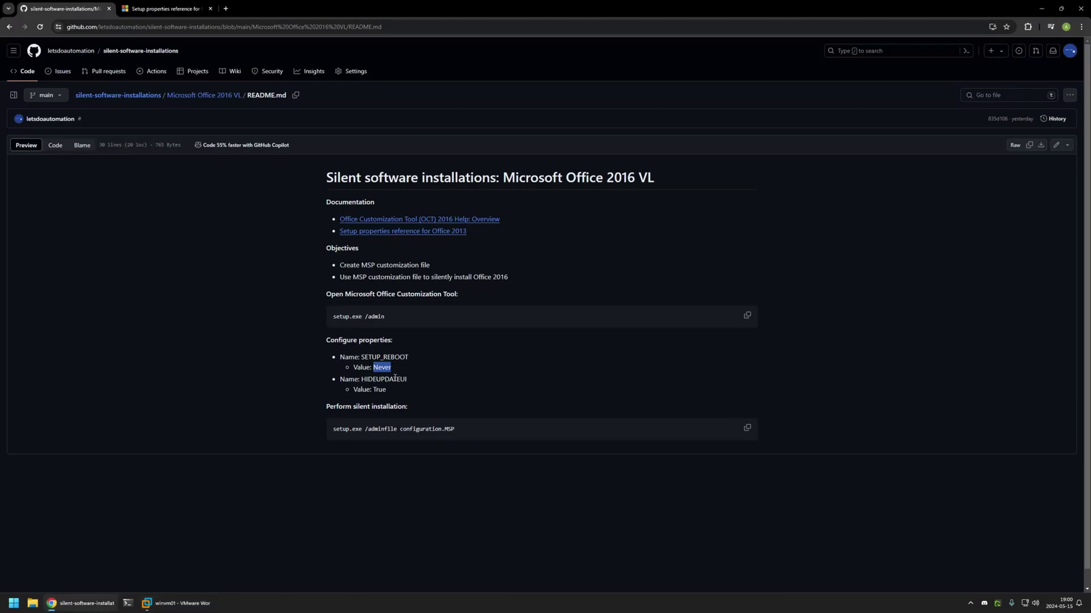
double_click(394, 379)
right_click(395, 379)
click(429, 390)
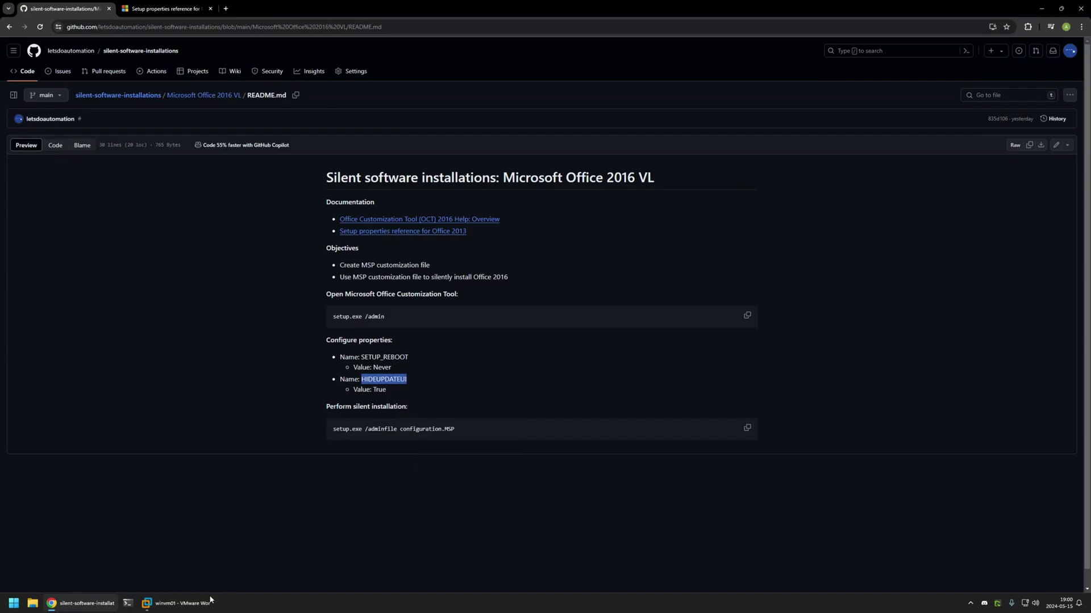
key(alt+Tab)
key(ctrl+v)
key(alt+Tab)
Step: Copy True from the README into HIDEUPDATEUI's Value field and confirm the property
double_click(379, 389)
key(ctrl+c)
key(alt+Tab)
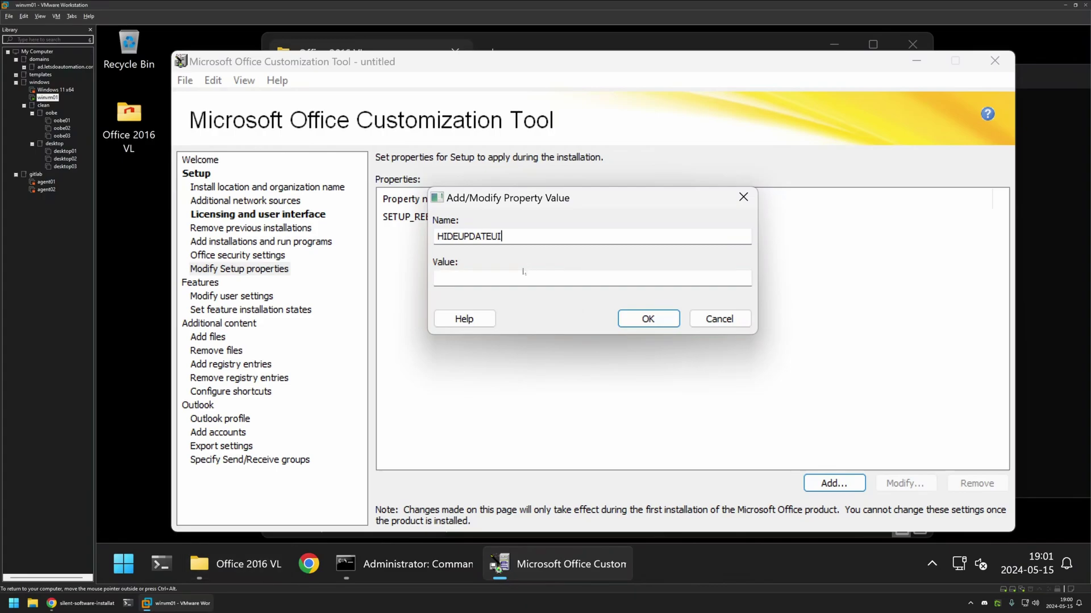
key(Tab)
key(ctrl+v)
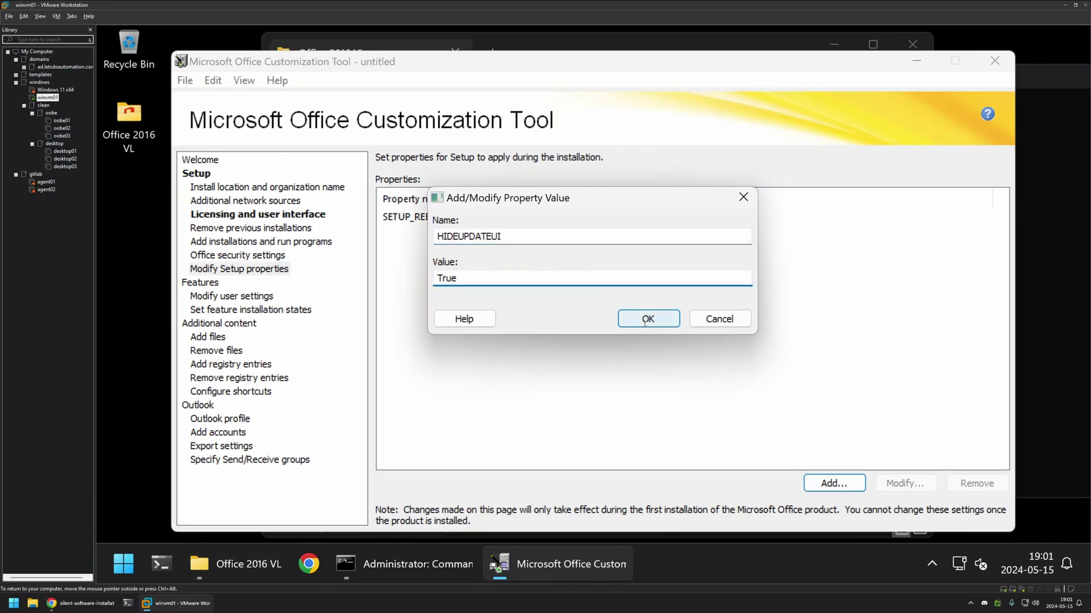
click(648, 318)
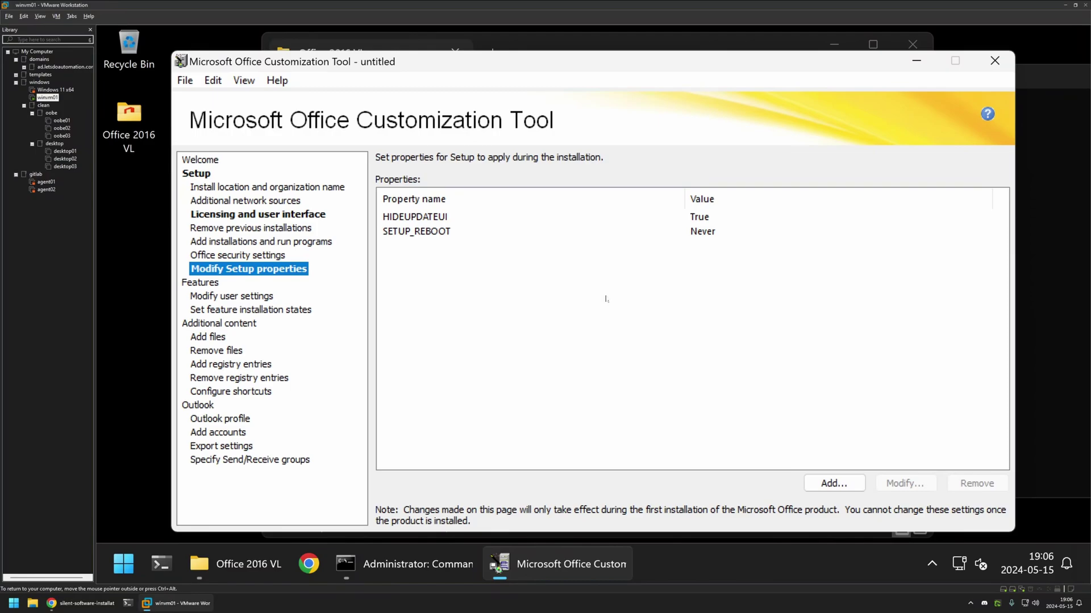
Step: Under the Microsoft Office feature tree, set OneDrive for Business and OneNote to Not Available
click(216, 311)
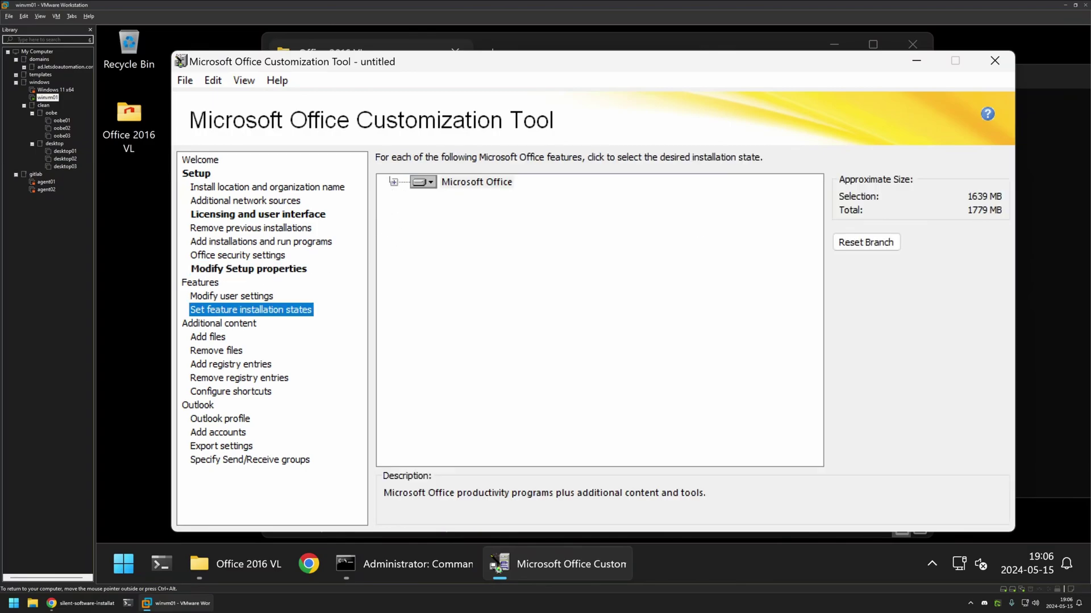
click(393, 182)
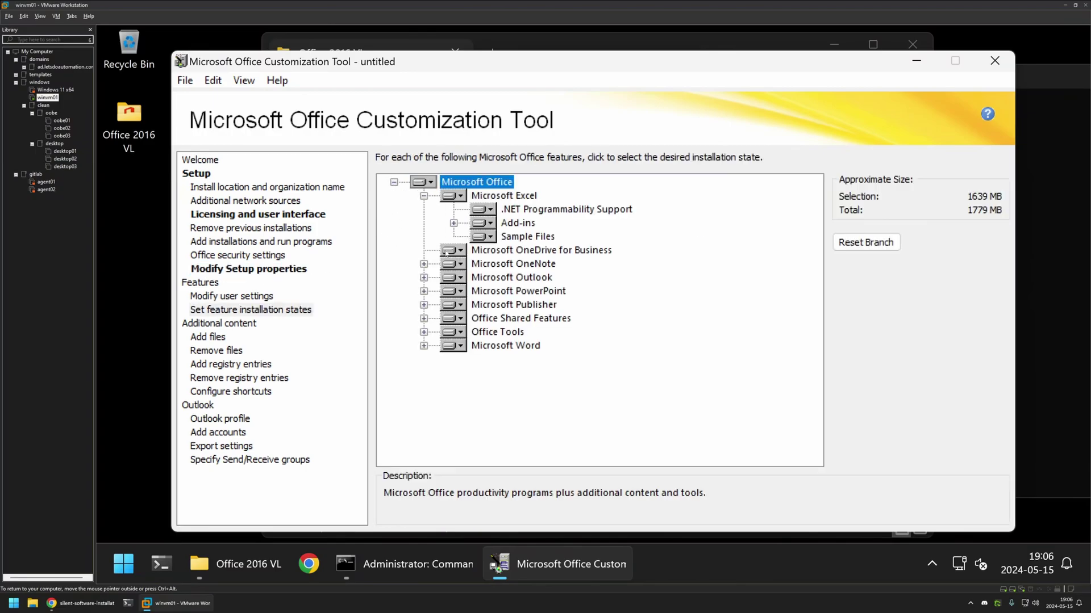
click(460, 250)
click(494, 316)
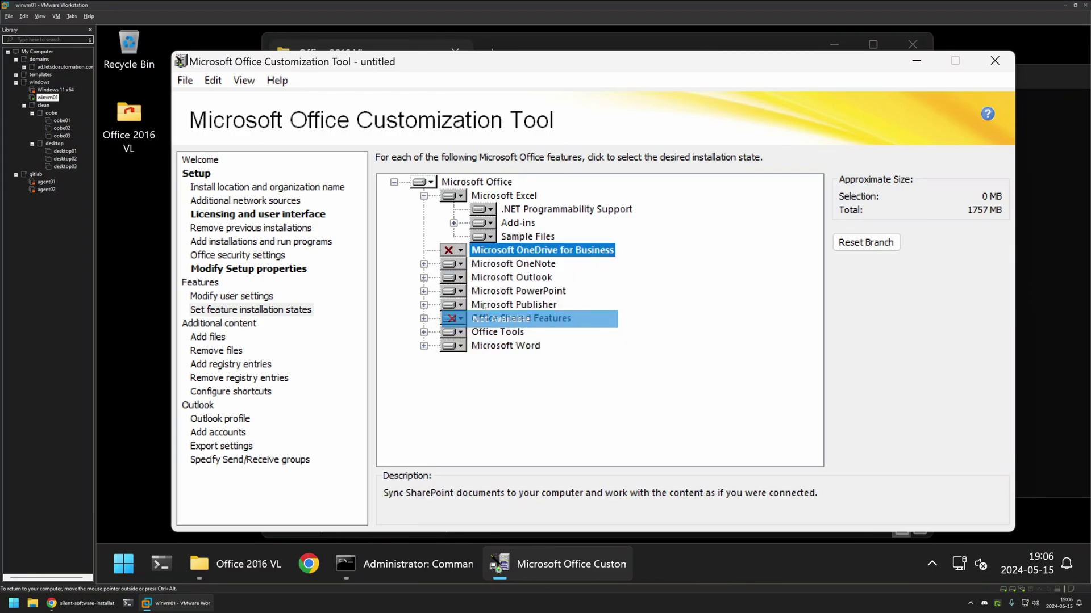
click(460, 264)
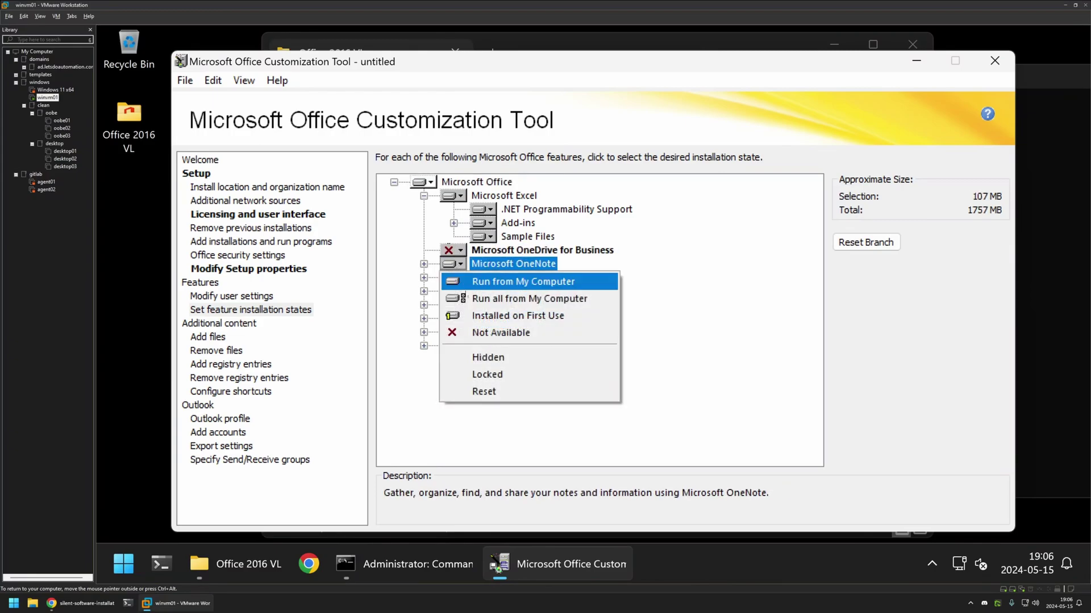
click(494, 330)
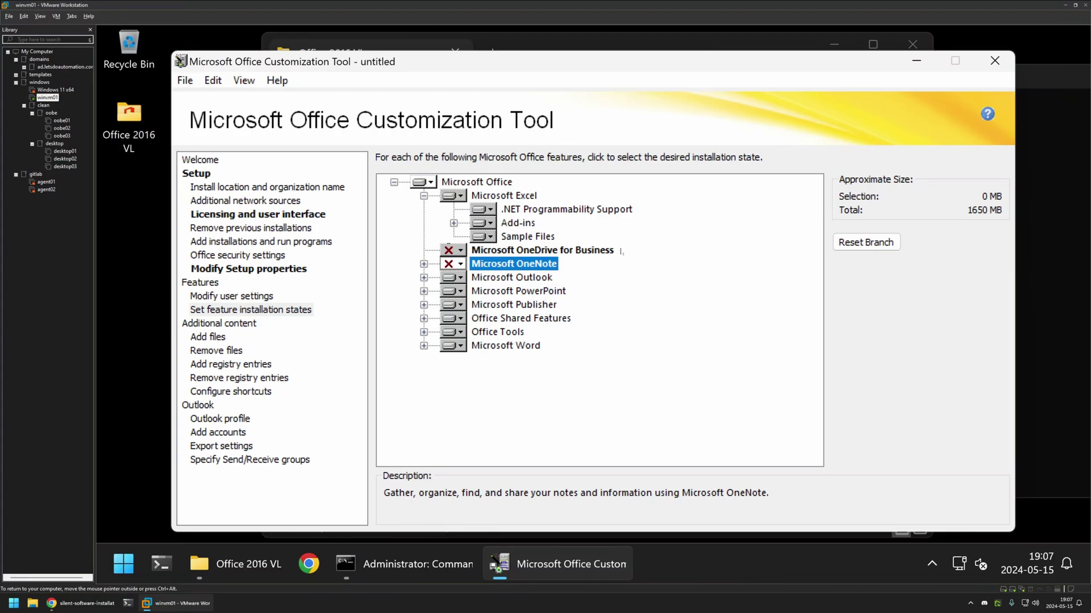
Step: Save the customization via Save As as 'configuration' in Desktop\Office 2016 VL
click(185, 80)
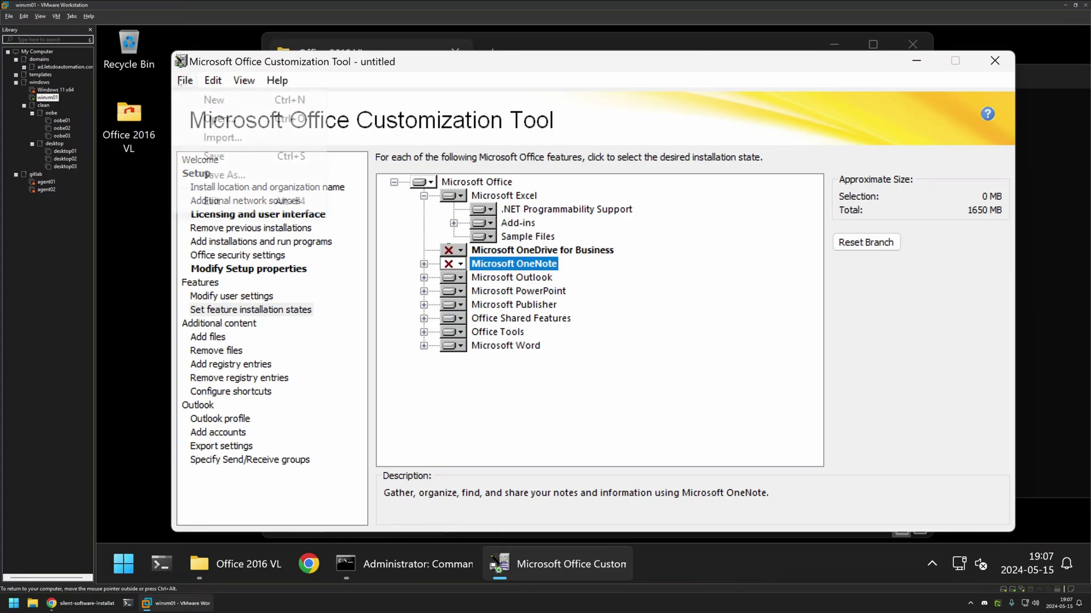
click(218, 172)
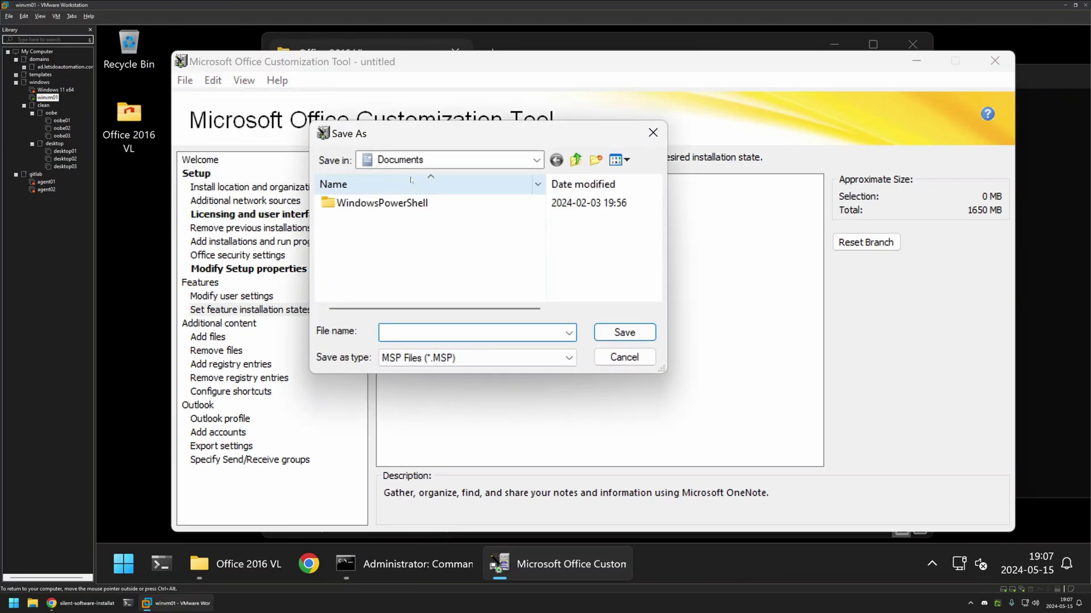
click(536, 159)
click(409, 190)
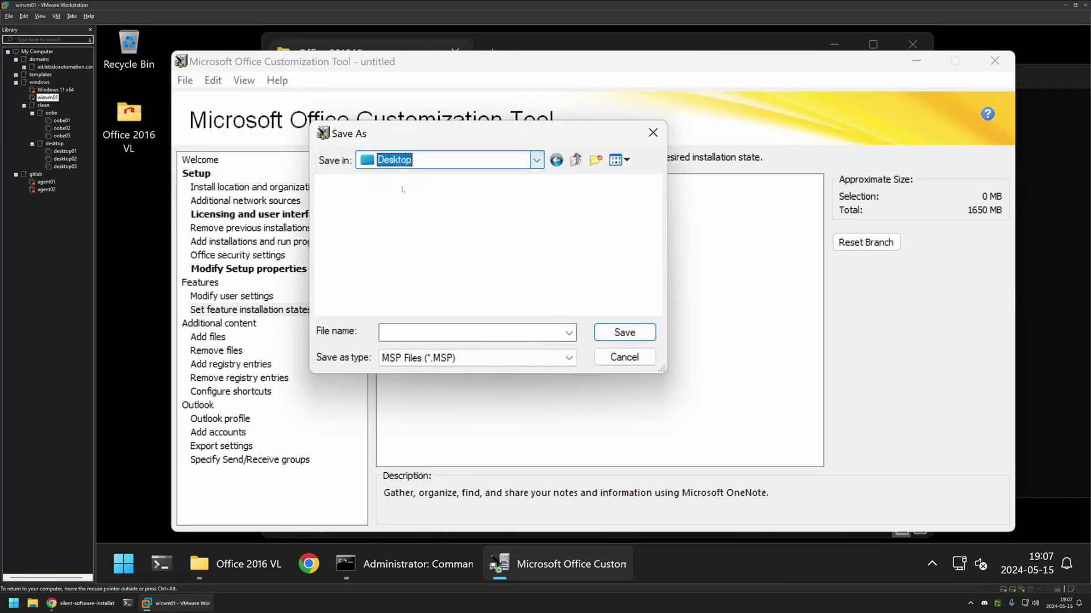
scroll(470, 282, down, 5)
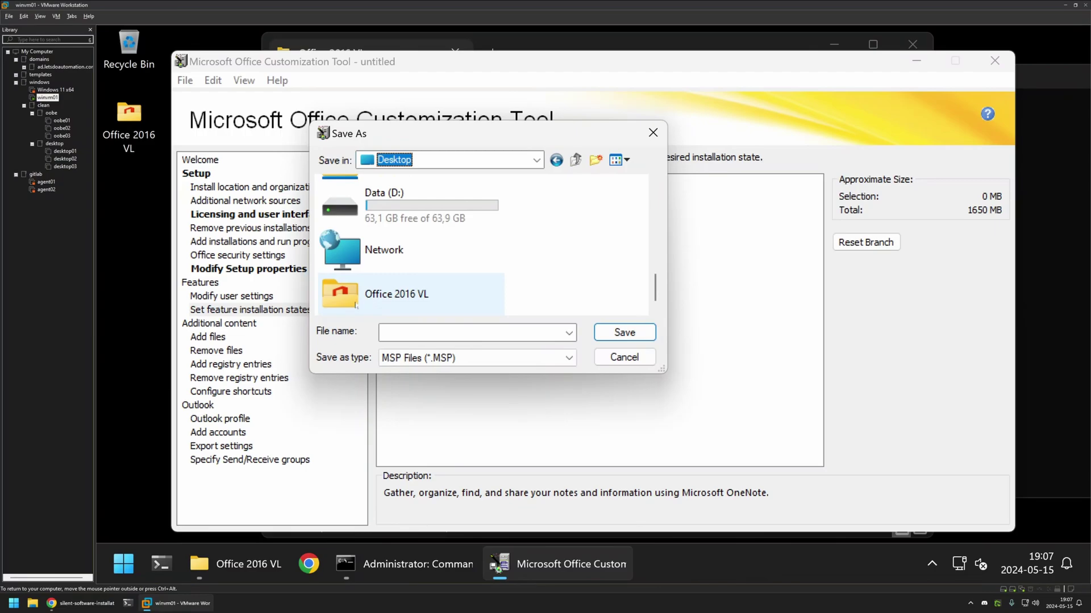
double_click(398, 293)
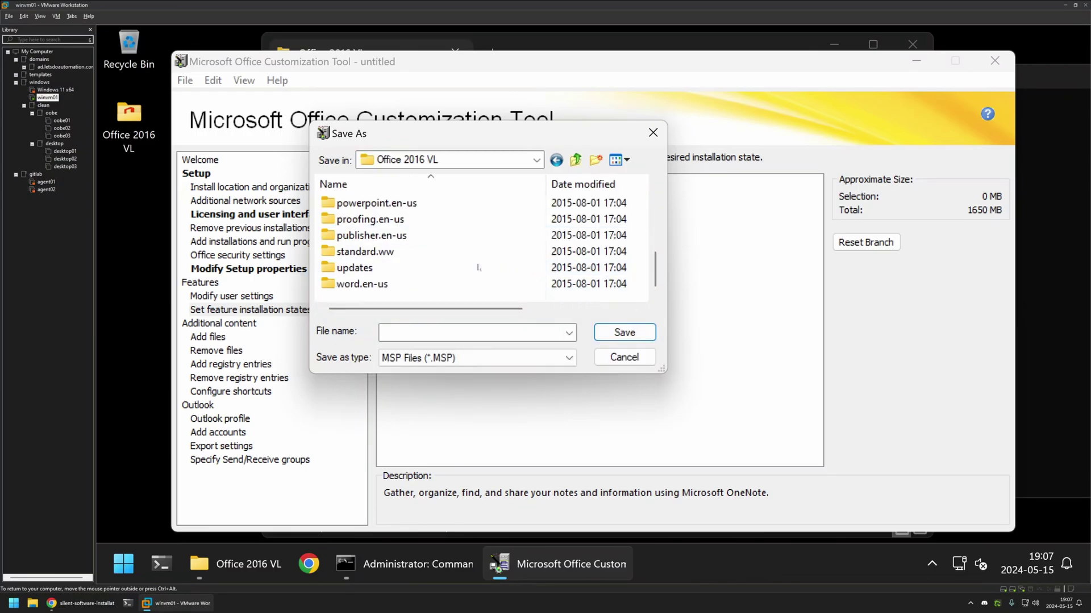
key(Tab)
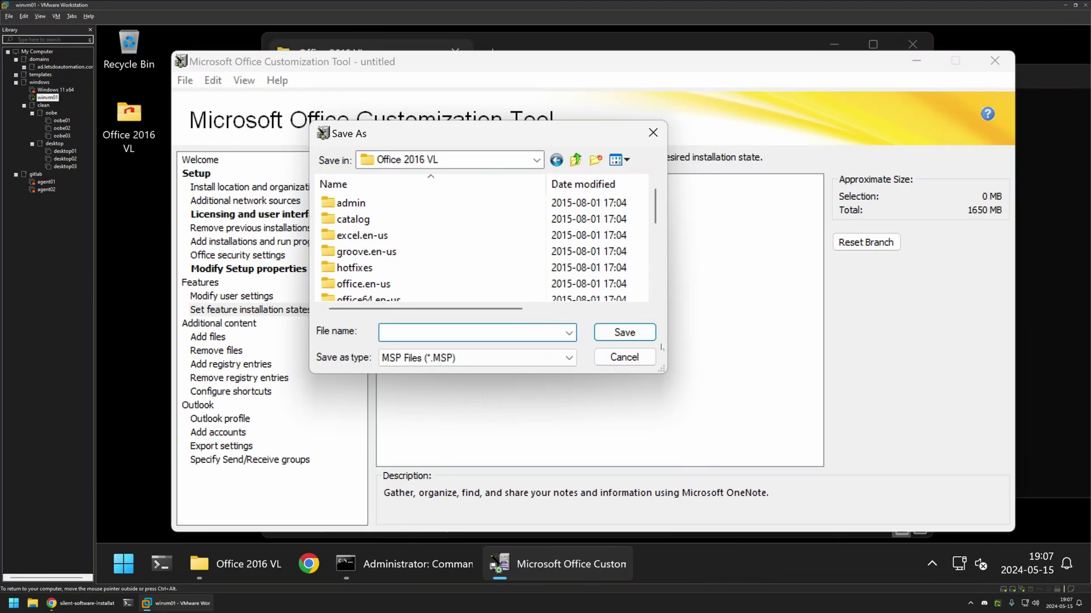
text(configuration)
click(599, 334)
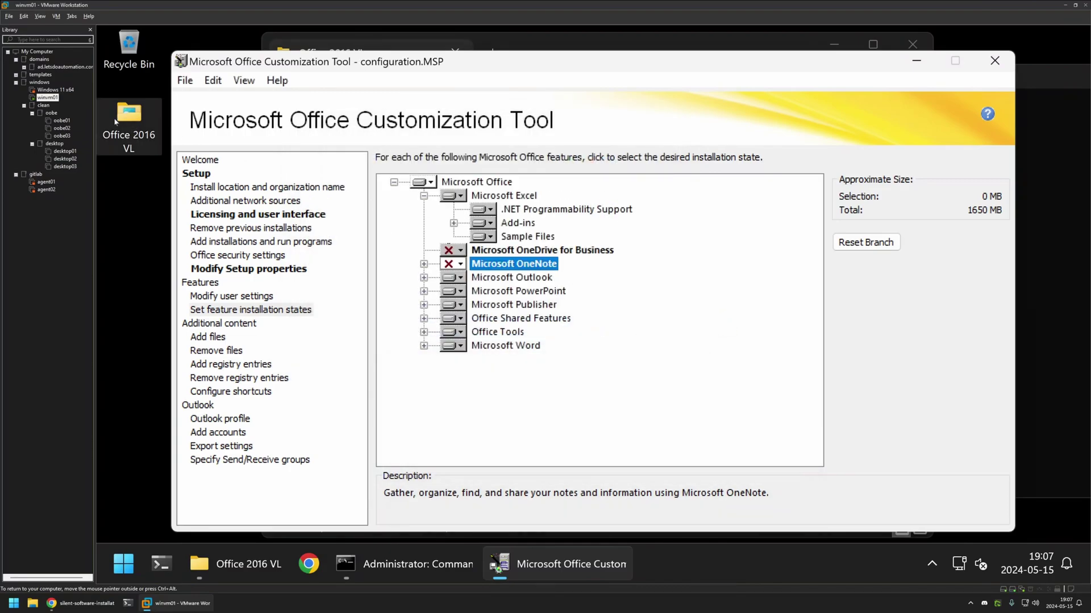
Step: In the Office 2016 VL folder, select configuration.MSP and configuration.MSP.xml to confirm they sit beside setup.exe
double_click(114, 118)
scroll(607, 244, down, 1)
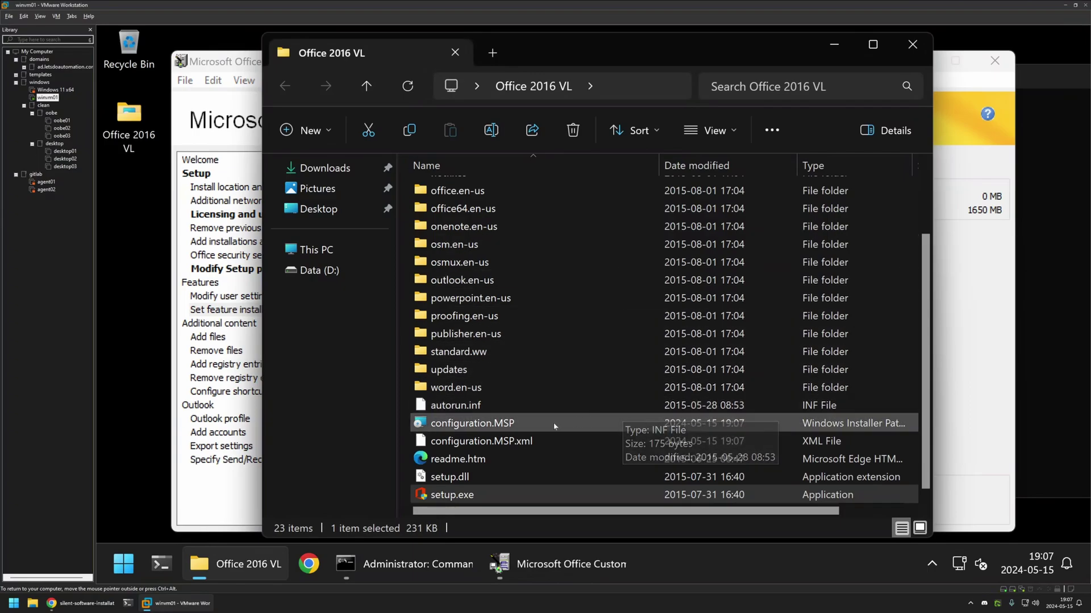
click(500, 424)
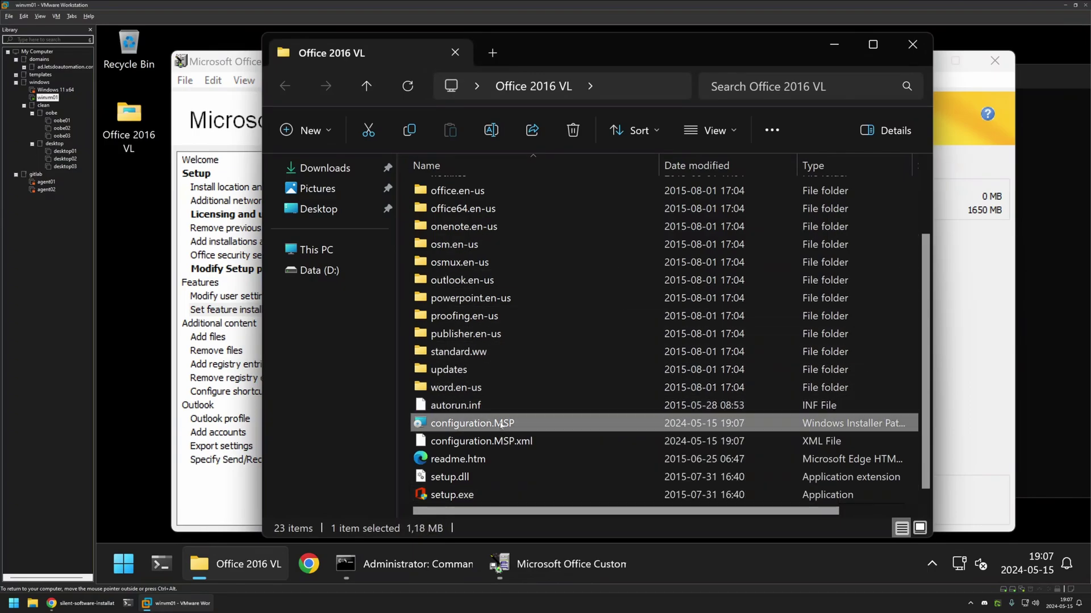
ctrl+click(539, 441)
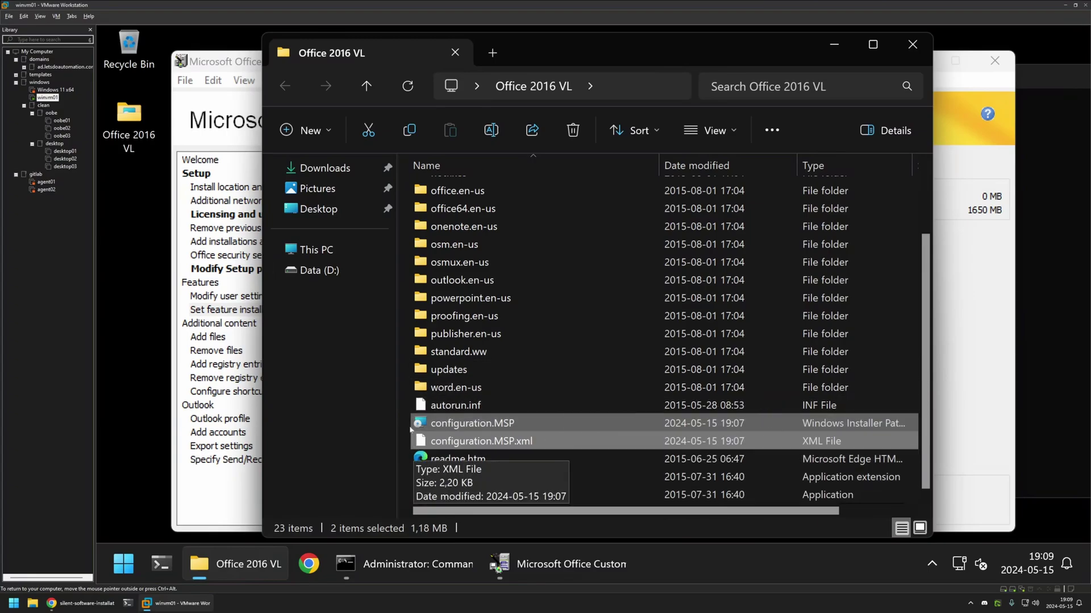
Step: Quit the Customization Tool, confirming with Yes, and return to Command Prompt
click(995, 61)
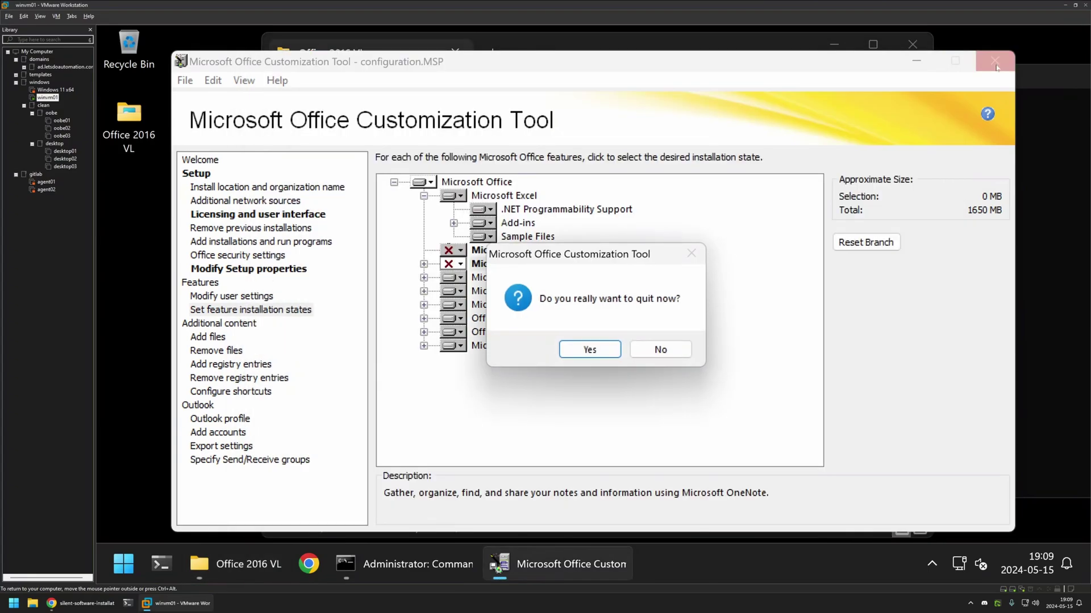
click(589, 350)
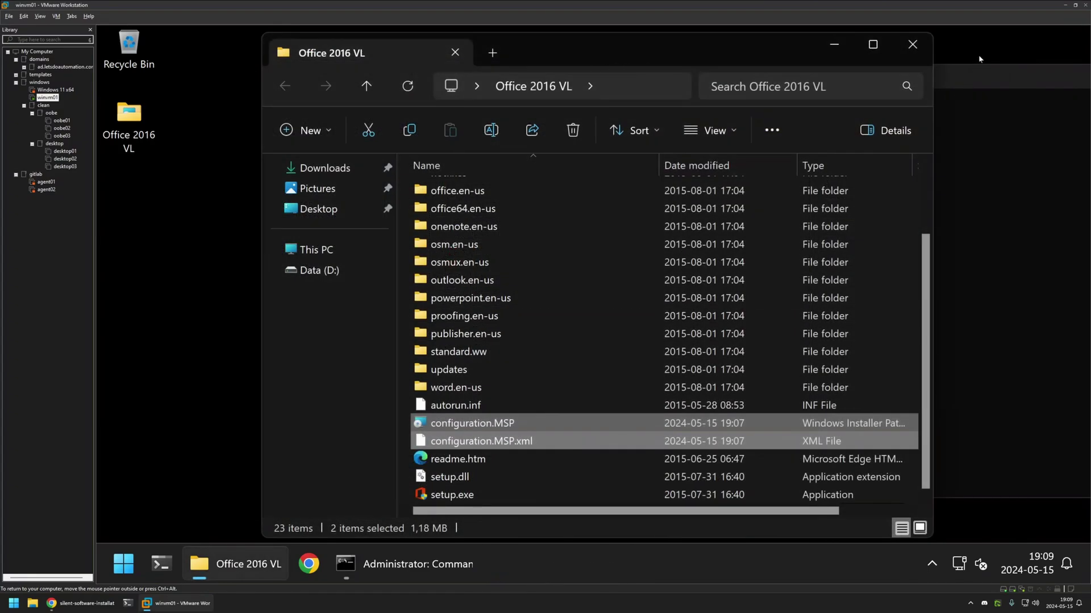
click(975, 70)
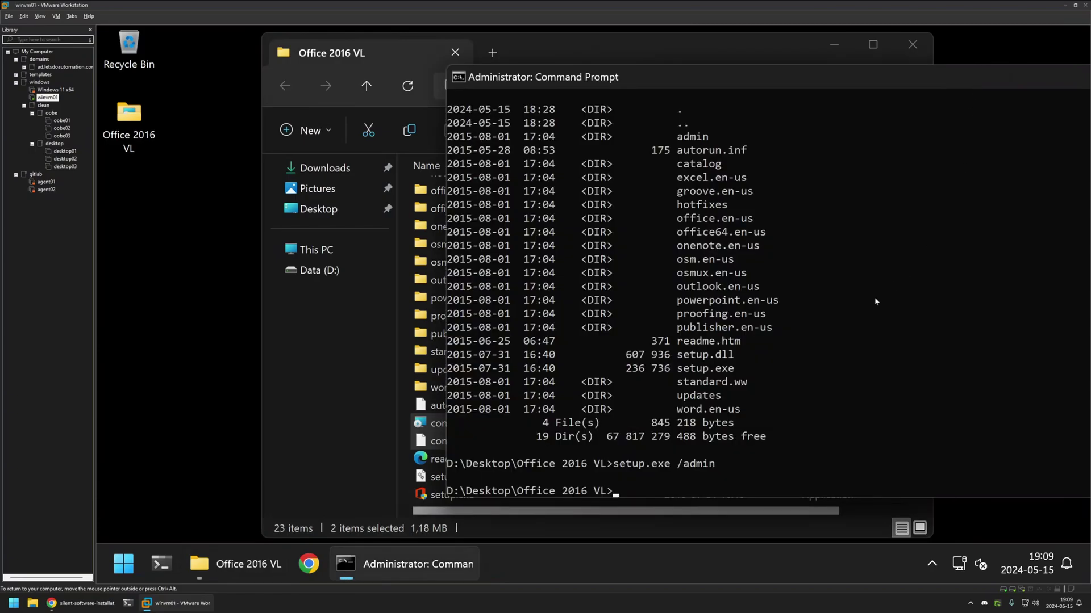
Step: Edit the recalled setup command into cmd /c setup.exe /adminfile configuration.MSP
key(Up)
key(BackSpace)
key(BackSpace)
key(BackSpace)
key(BackSpace)
key(BackSpace)
text(/adminfile)
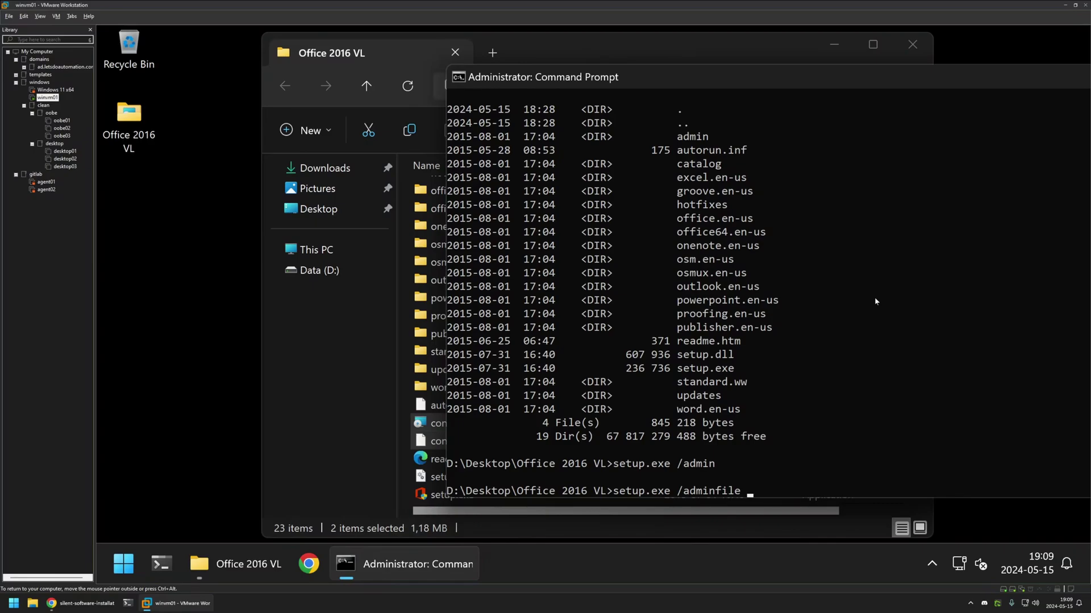
text( confi)
key(Tab)
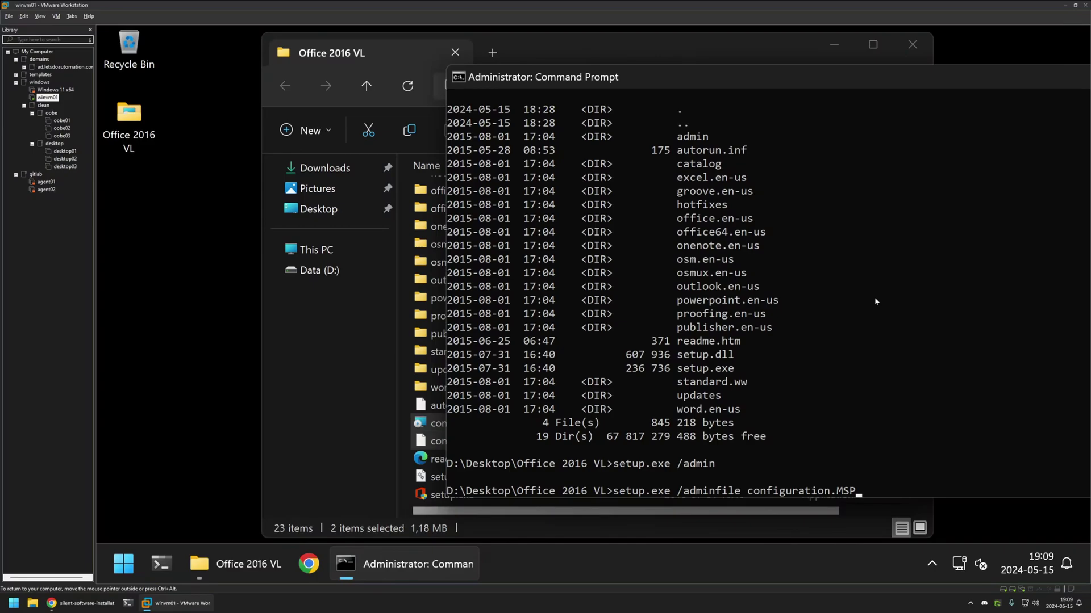
key(Left)
key(Left)
key(Left)
key(Left)
key(Left)
key(Left)
key(Left)
key(Left)
key(Left)
key(Left)
key(Left)
key(Left)
key(Left)
key(Left)
key(Left)
key(Left)
key(Left)
key(Left)
key(Left)
key(Left)
text(cmd /c)
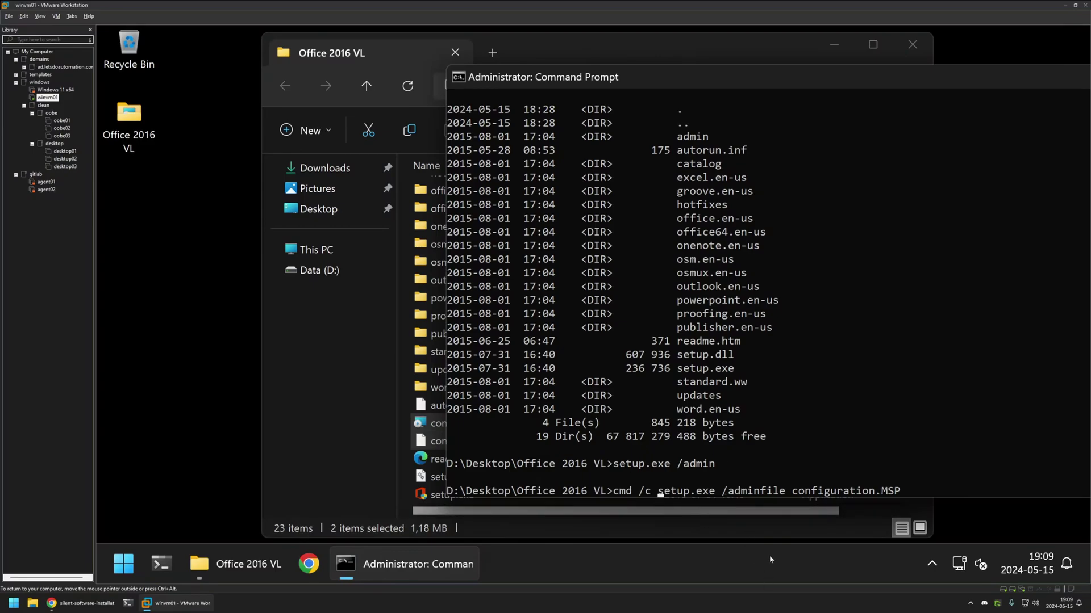
Step: Run cmd /c setup.exe /adminfile configuration.MSP to install Office 2016 silently
key(Return)
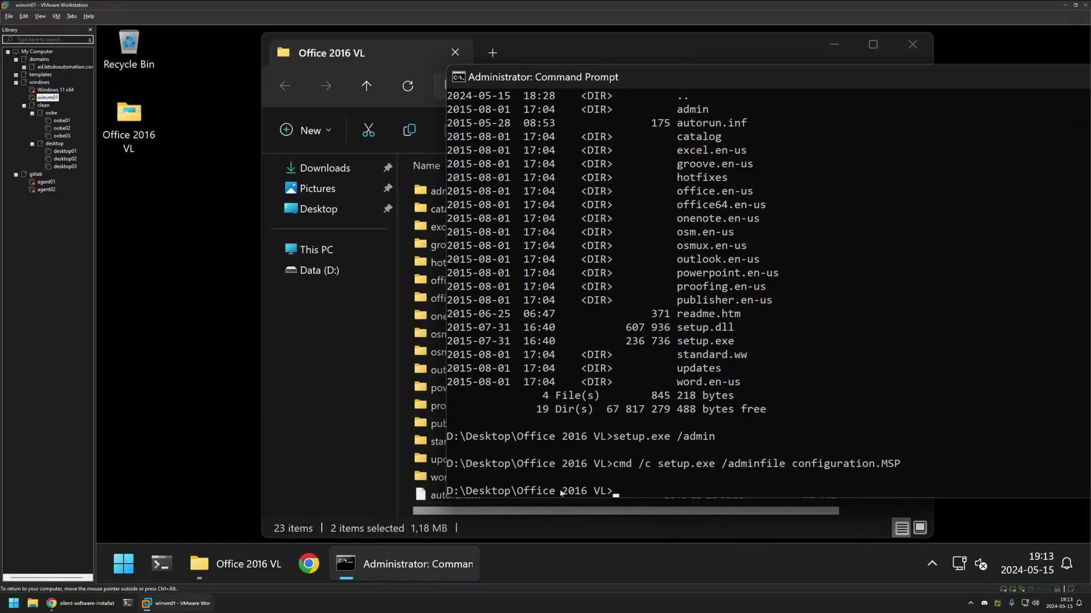
Step: Launch Excel 2016 from the Start menu's All apps list
key(super)
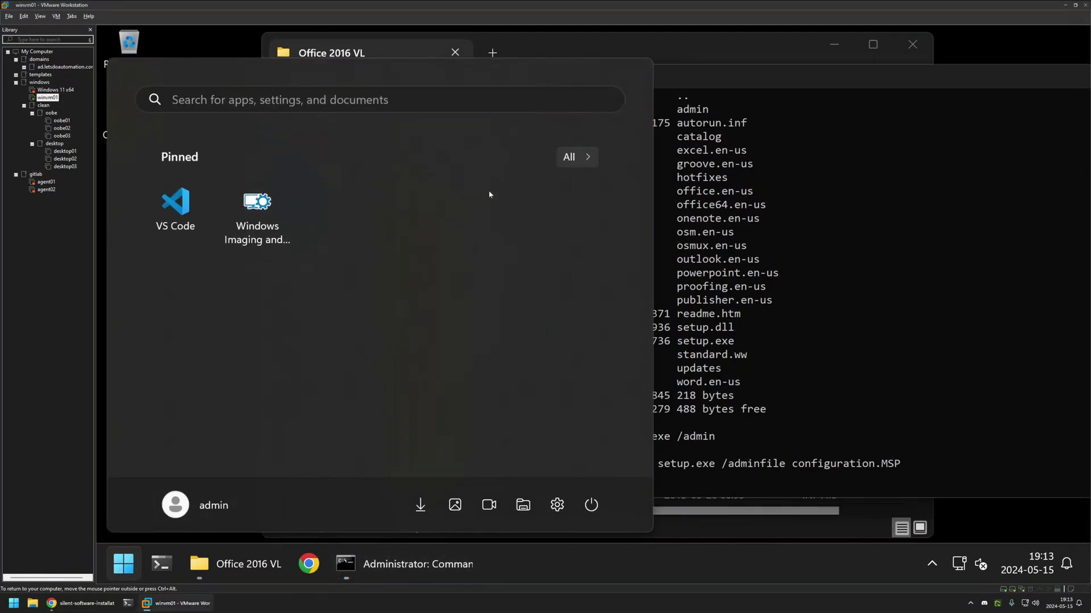
click(565, 156)
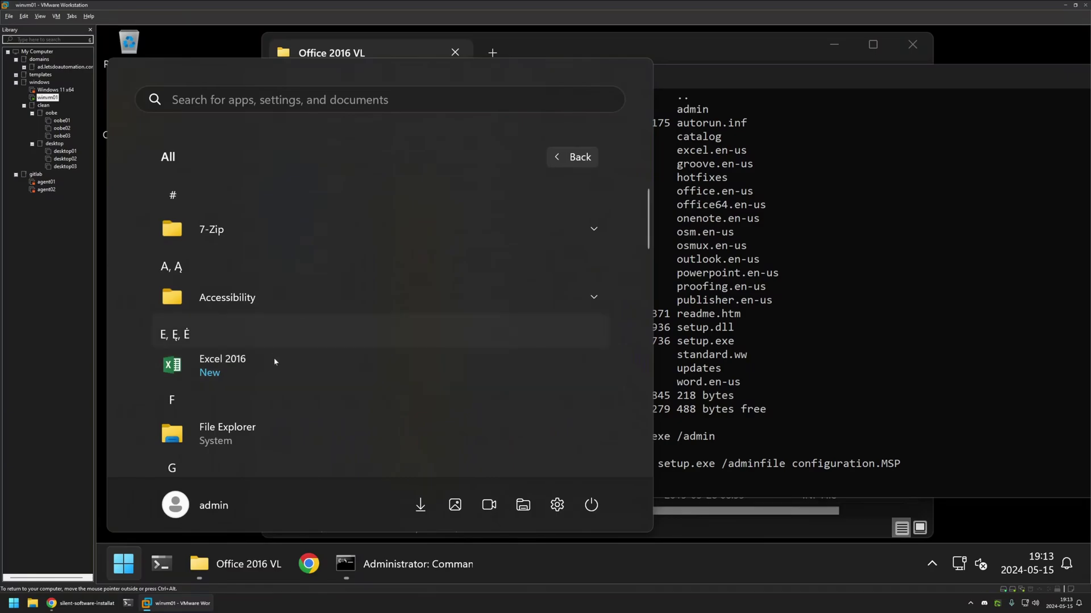
scroll(283, 366, down, 3)
scroll(283, 366, down, 5)
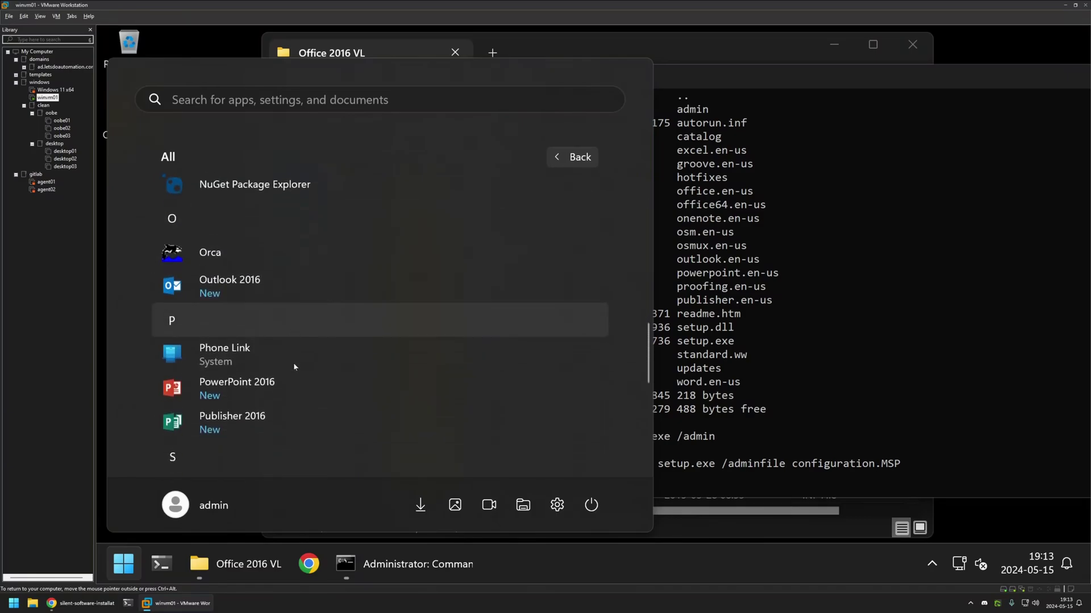
scroll(329, 369, up, 10)
click(330, 363)
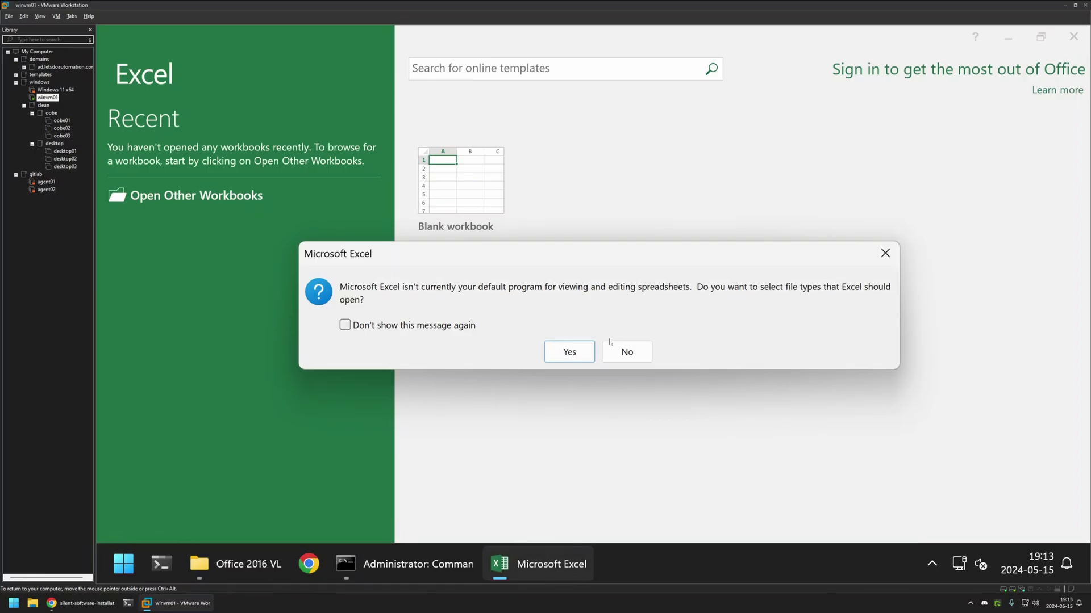
Step: Decline Excel as default program, postpone updates with Ask me later, and view File > Account product info
click(633, 353)
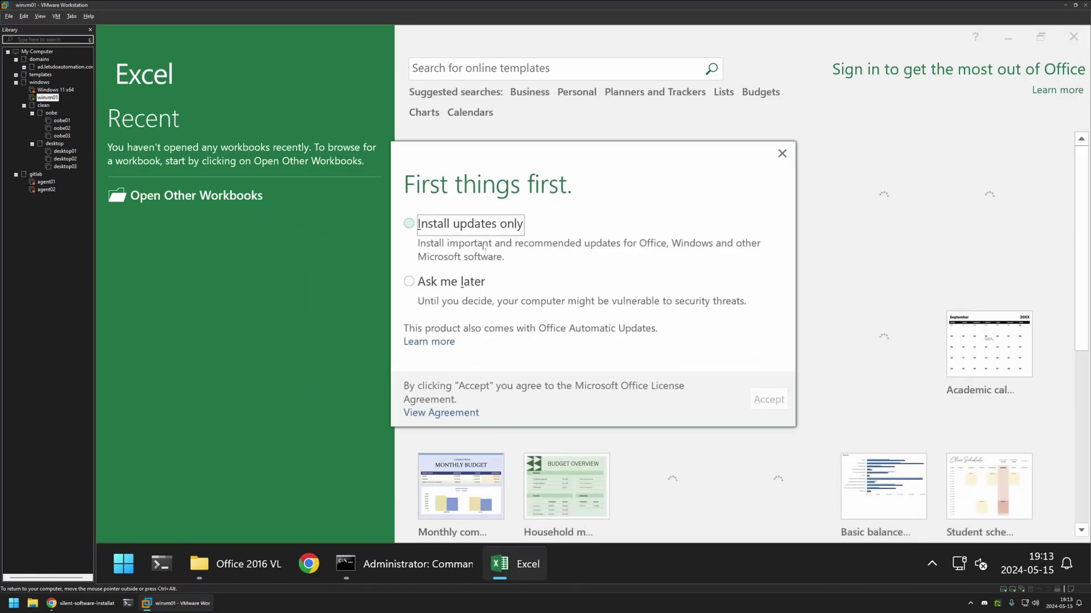
key(Down)
key(Return)
key(Return)
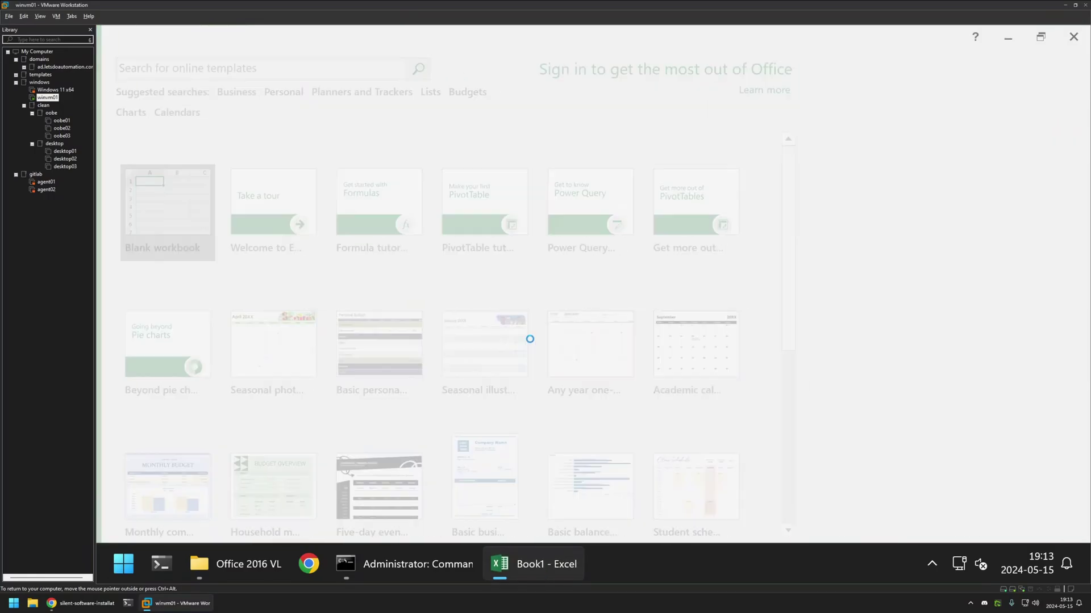
click(117, 63)
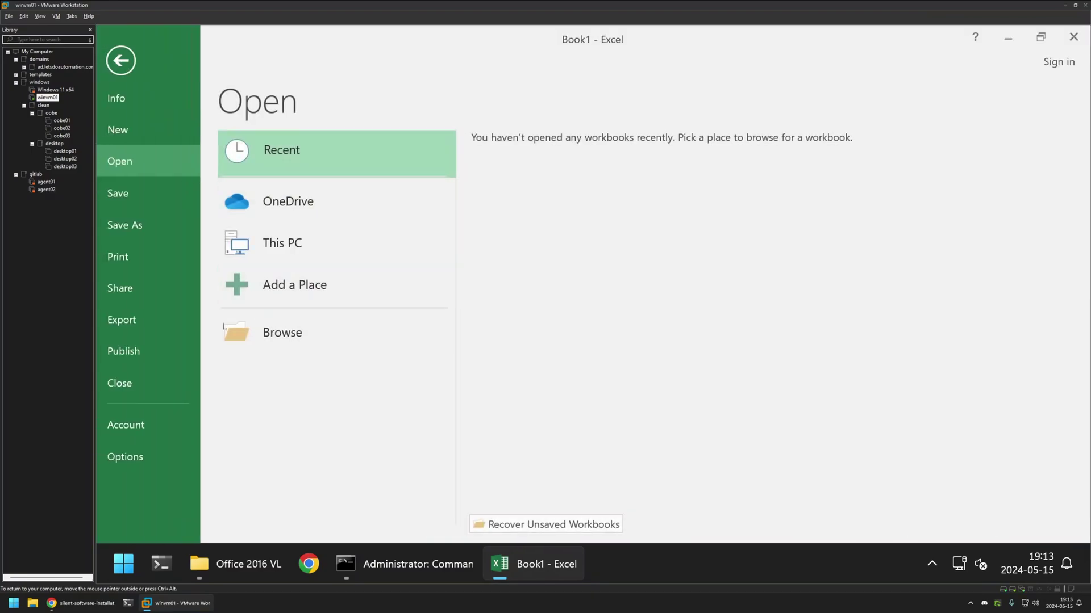
click(147, 426)
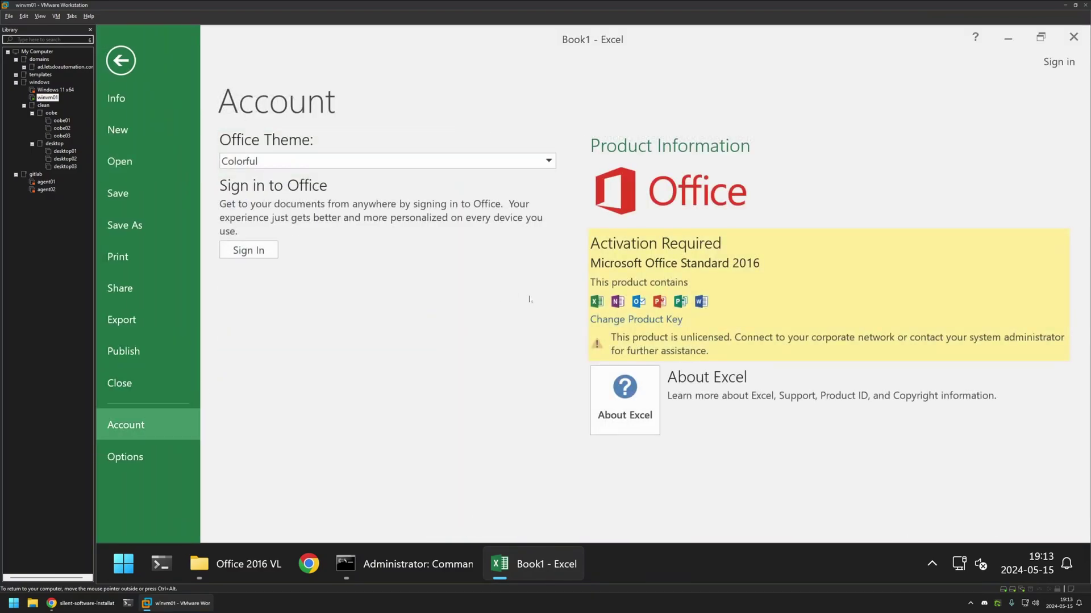